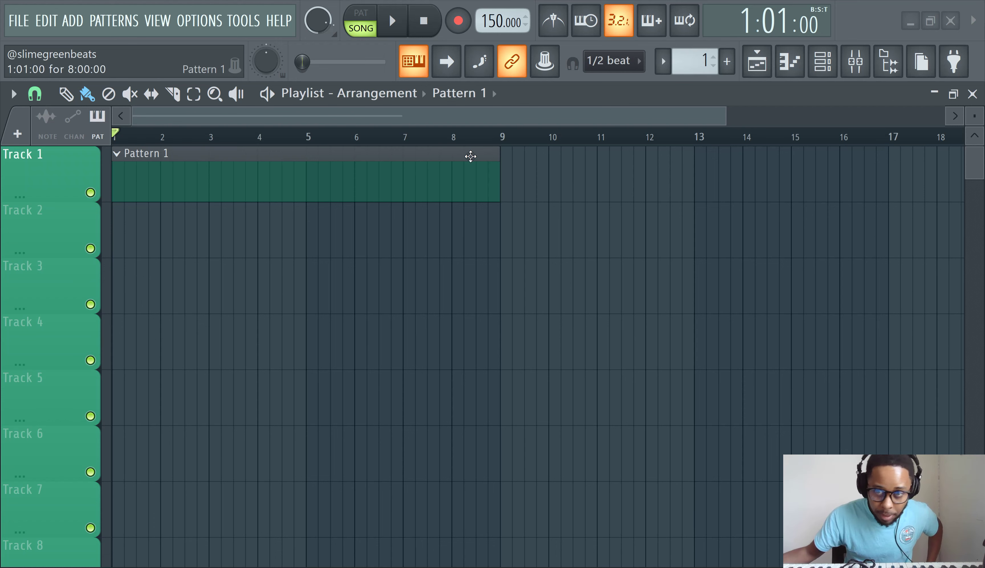
Review the instruments in the channel rack, moving it clear of the playlist's edge, and hide the rack again
{"action": "left_click", "coordinate": [828, 69]}
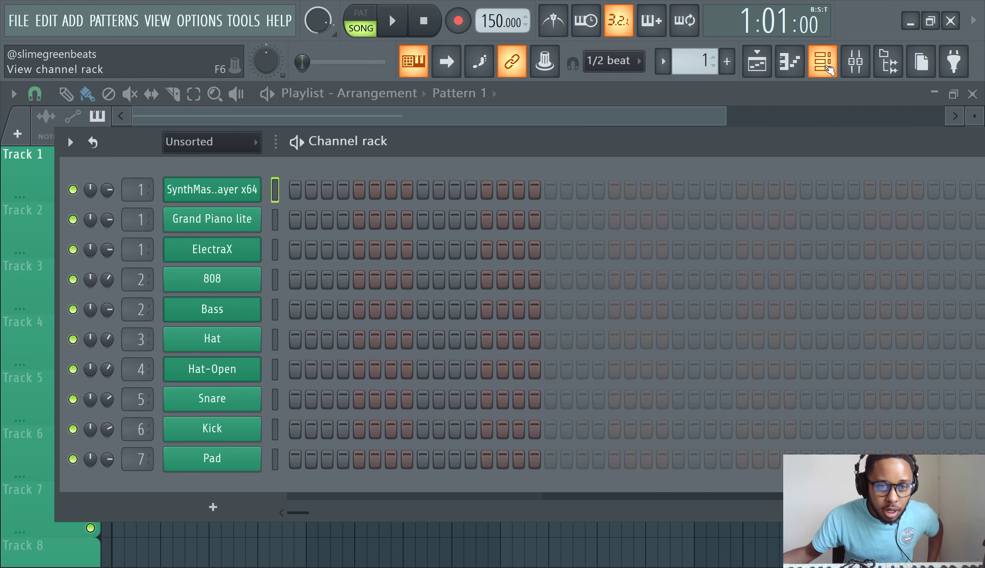
{"action": "left_click_drag", "start_coordinate": [398, 142], "coordinate": [465, 144]}
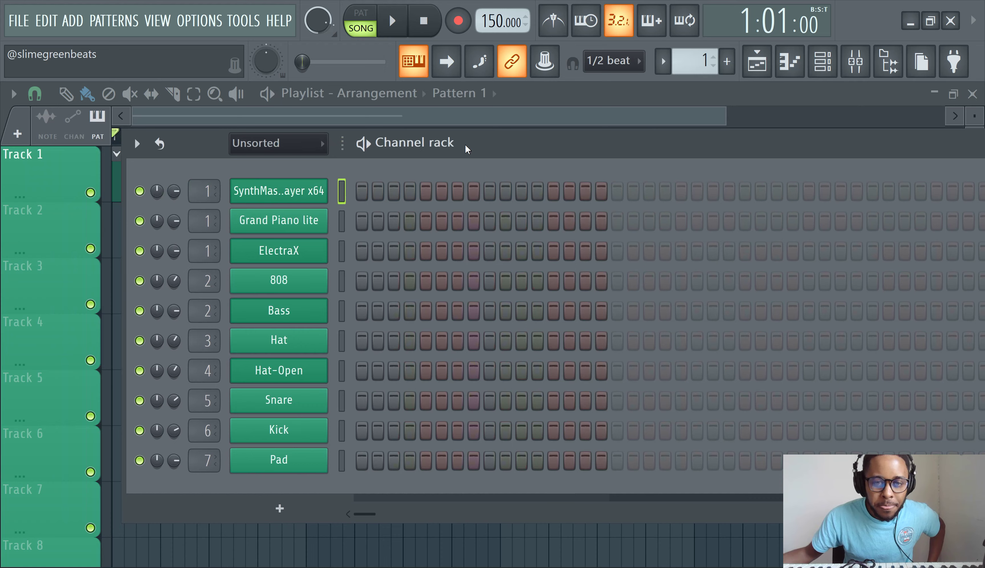
{"action": "left_click", "coordinate": [448, 115]}
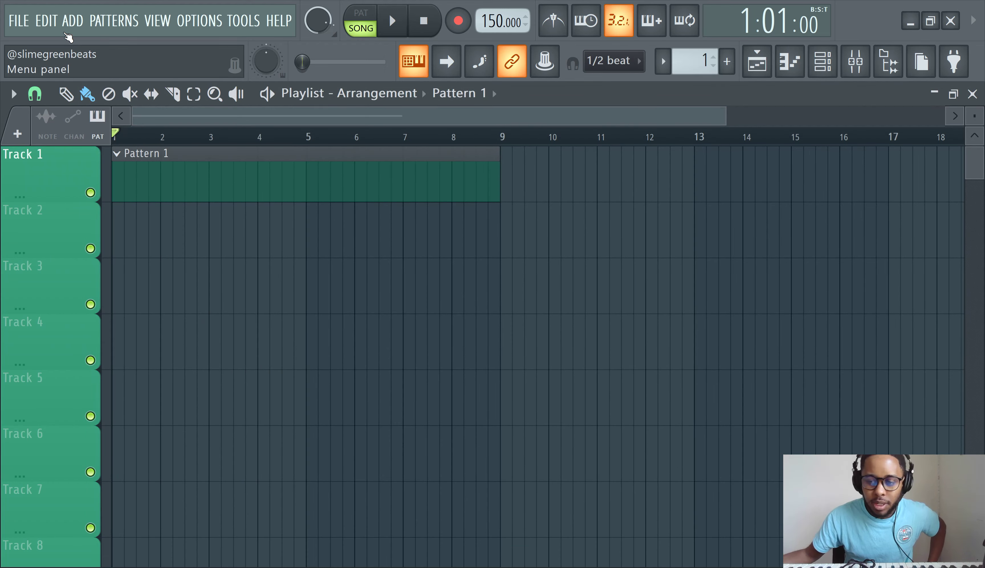
Add a Sytrus synth channel and reposition its window so that all its controls are visible
{"action": "left_click", "coordinate": [72, 24]}
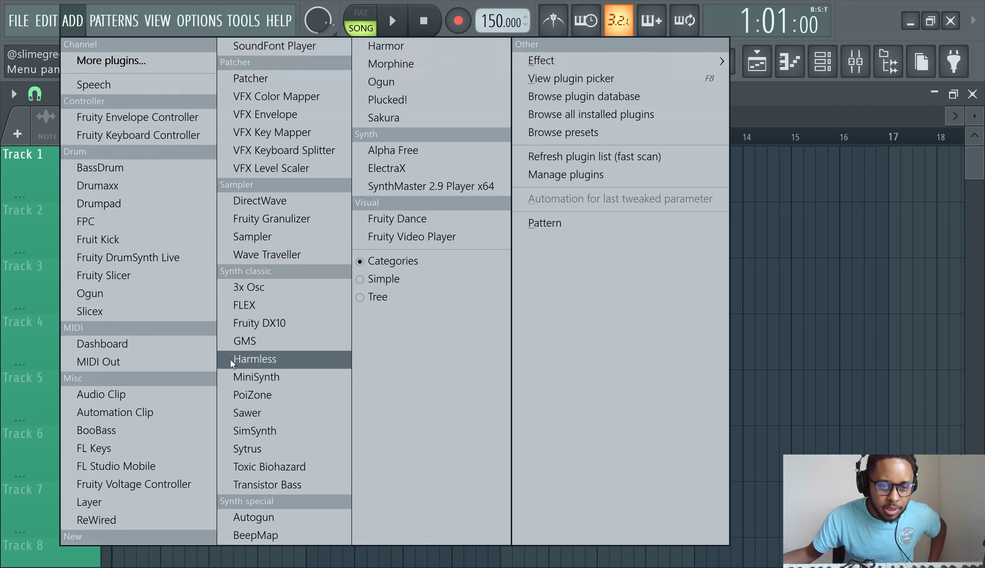
{"action": "left_click", "coordinate": [282, 446]}
{"action": "left_click_drag", "start_coordinate": [708, 239], "coordinate": [652, 111]}
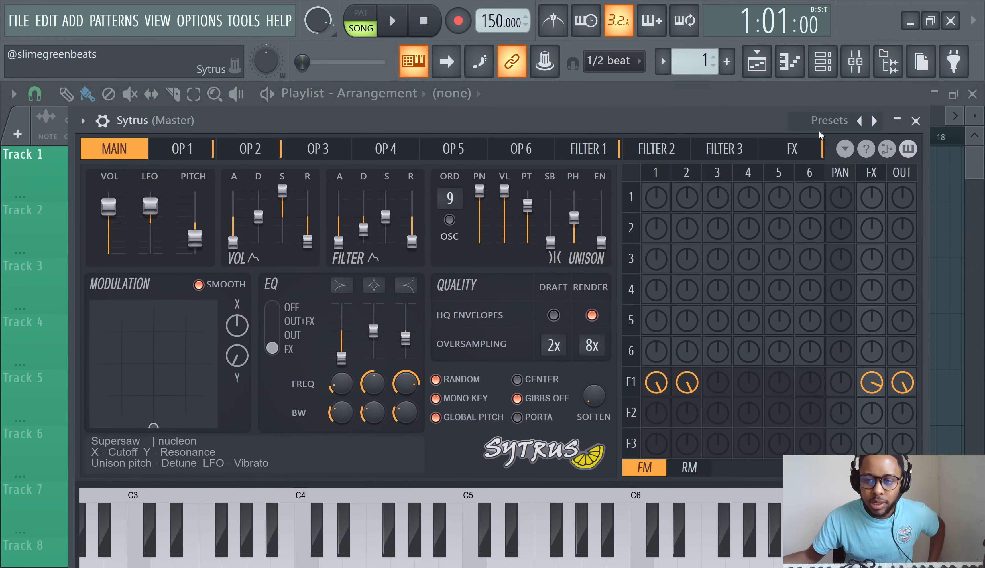
Audition the Sytrus piano presets Keys, Light metal and Metal harp
{"action": "left_click", "coordinate": [840, 119]}
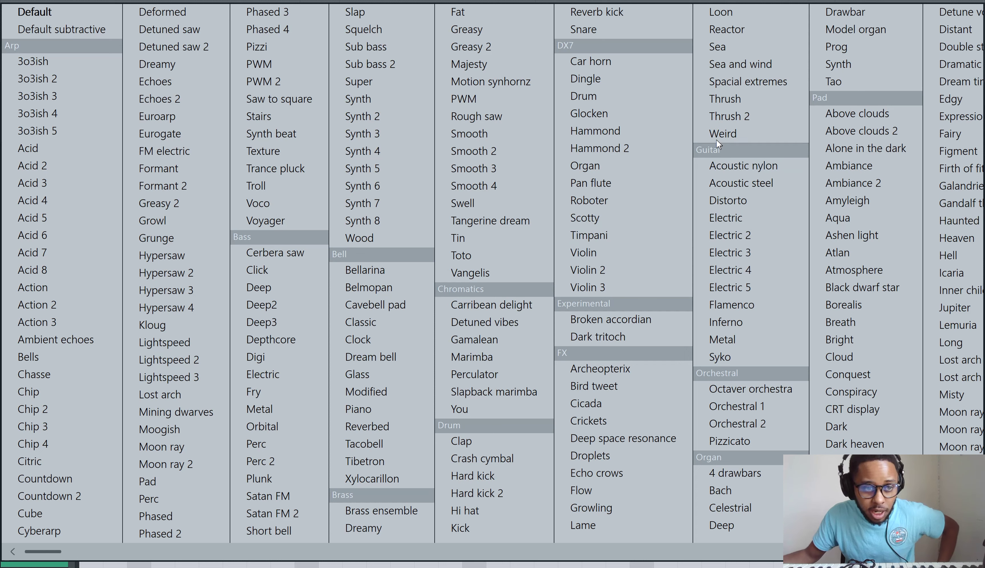
{"action": "scroll", "coordinate": [711, 269], "scroll_direction": "down", "scroll_amount": 5}
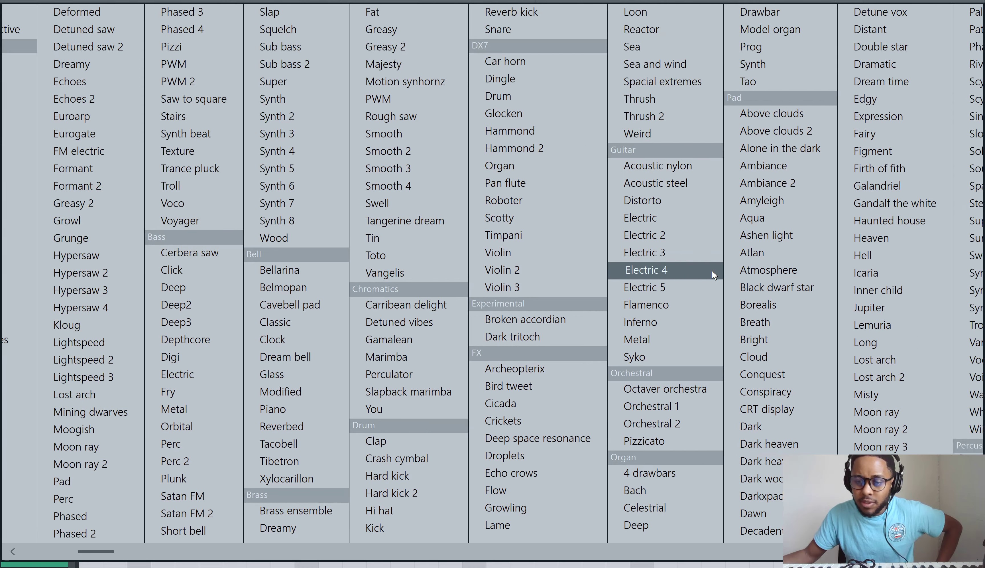
{"action": "scroll", "coordinate": [716, 275], "scroll_direction": "down", "scroll_amount": 3}
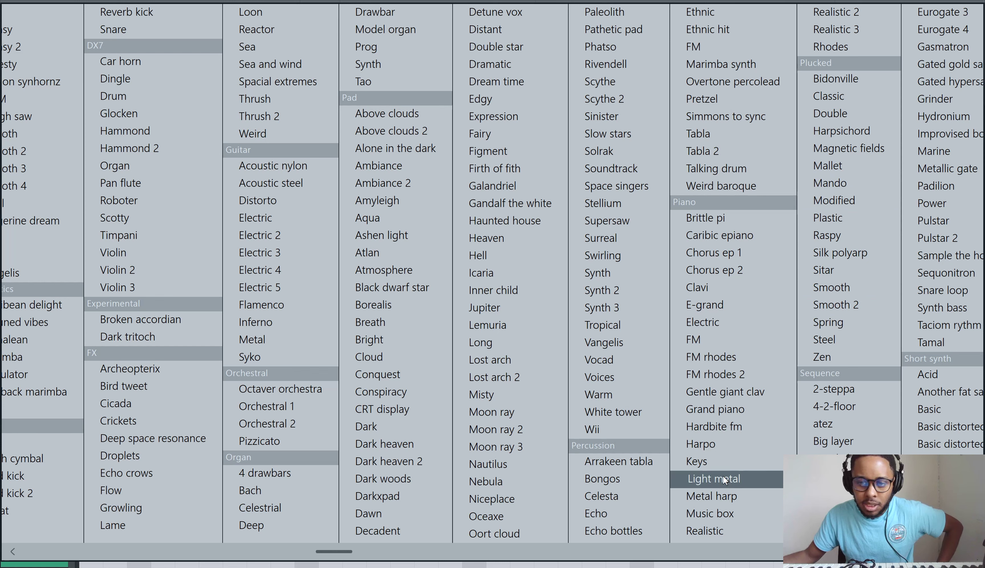
{"action": "left_click", "coordinate": [704, 462]}
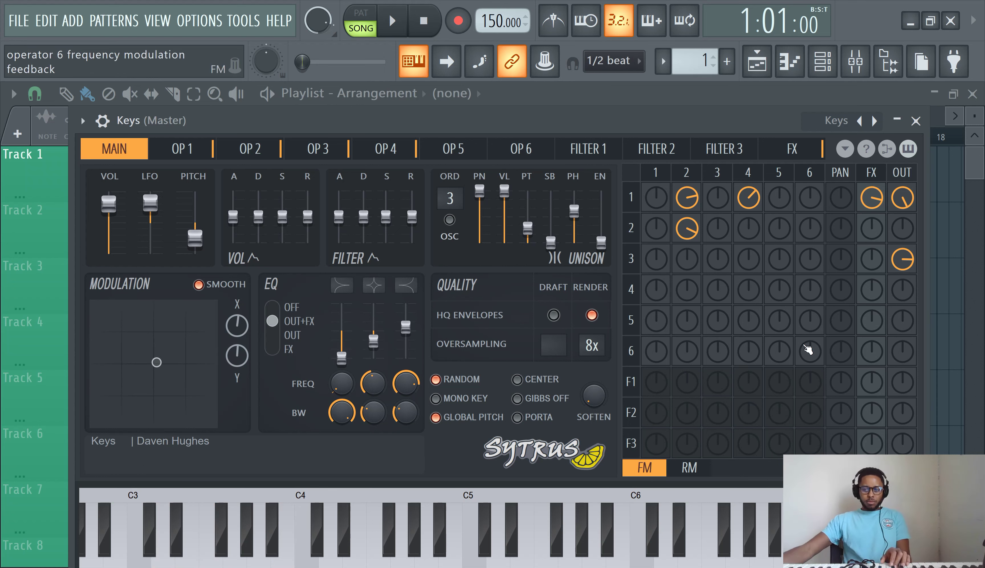
{"action": "left_click", "coordinate": [875, 122]}
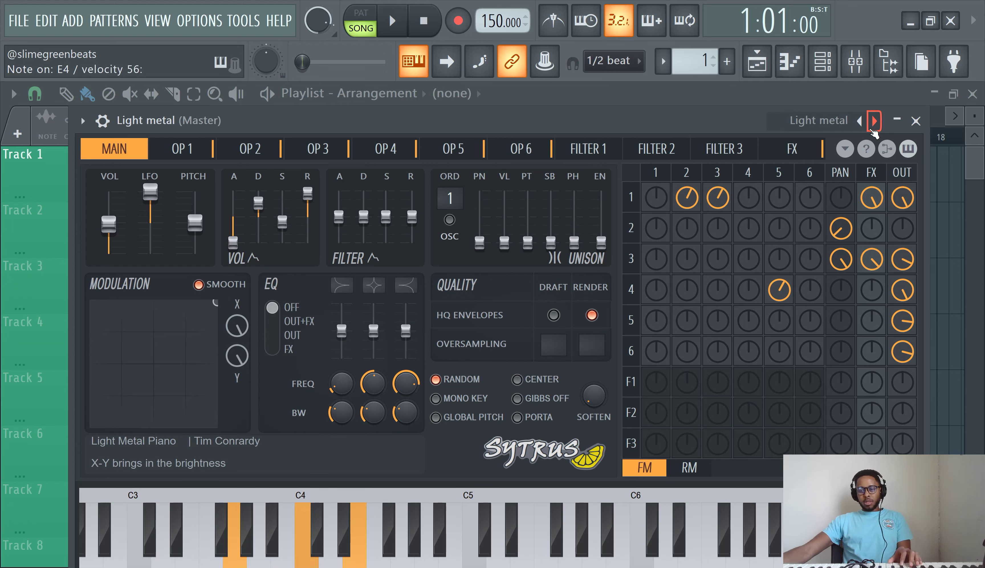
{"action": "left_click", "coordinate": [875, 121]}
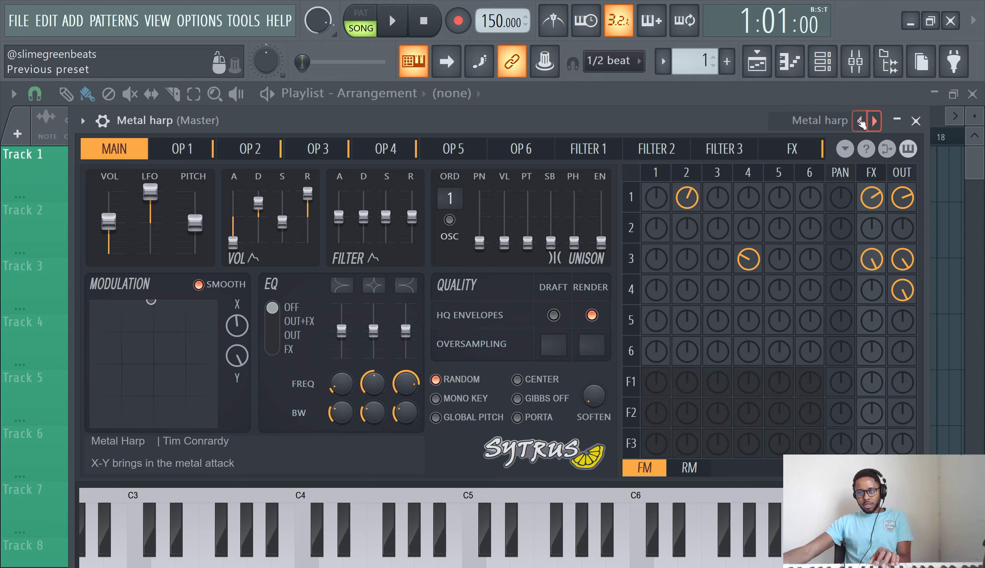
Load the Amyleigh preset from the Pad category in Sytrus
{"action": "left_click", "coordinate": [839, 125]}
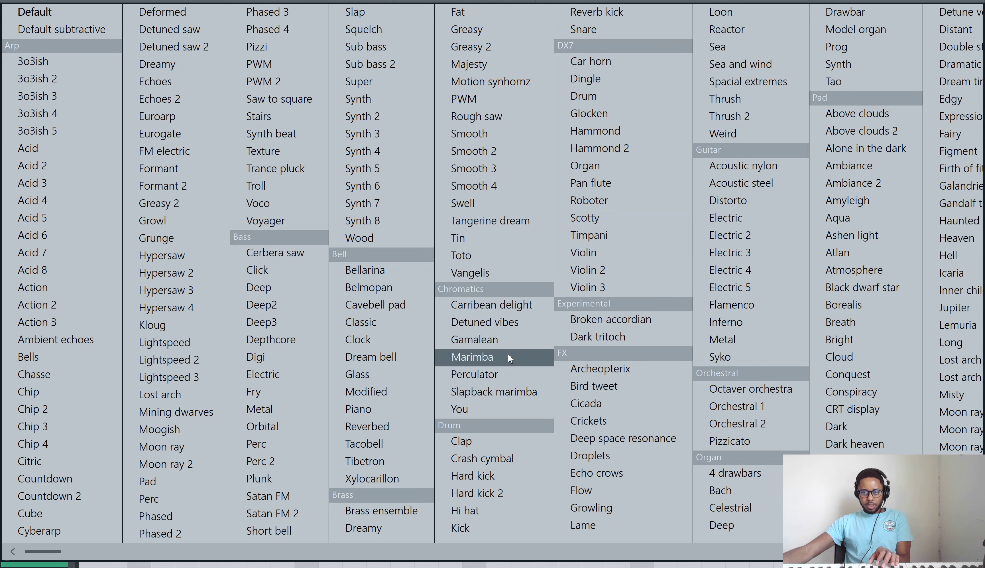
{"action": "left_click", "coordinate": [850, 202]}
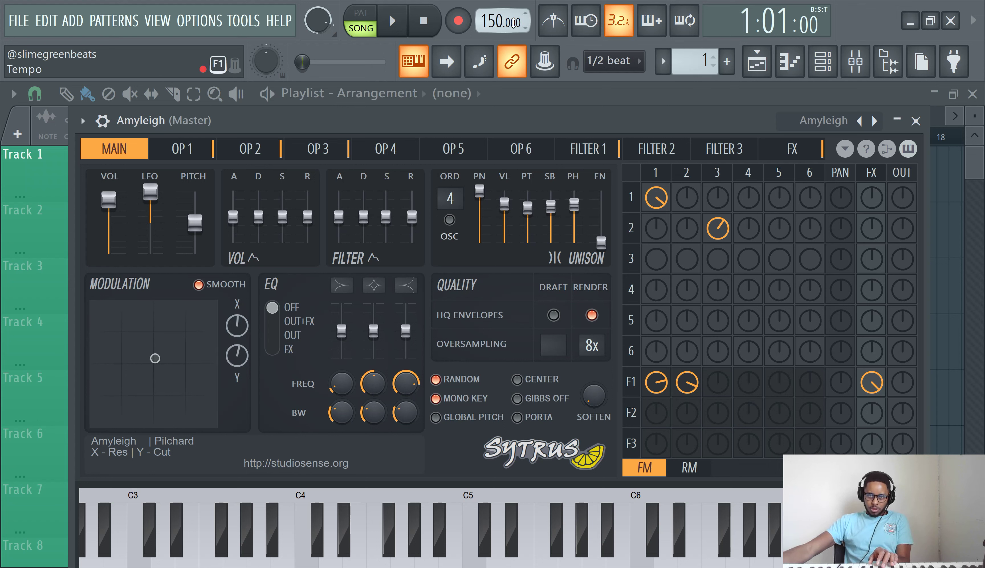
Enable the metronome, start song playback and set the project tempo to 117 BPM
{"action": "left_click", "coordinate": [547, 29]}
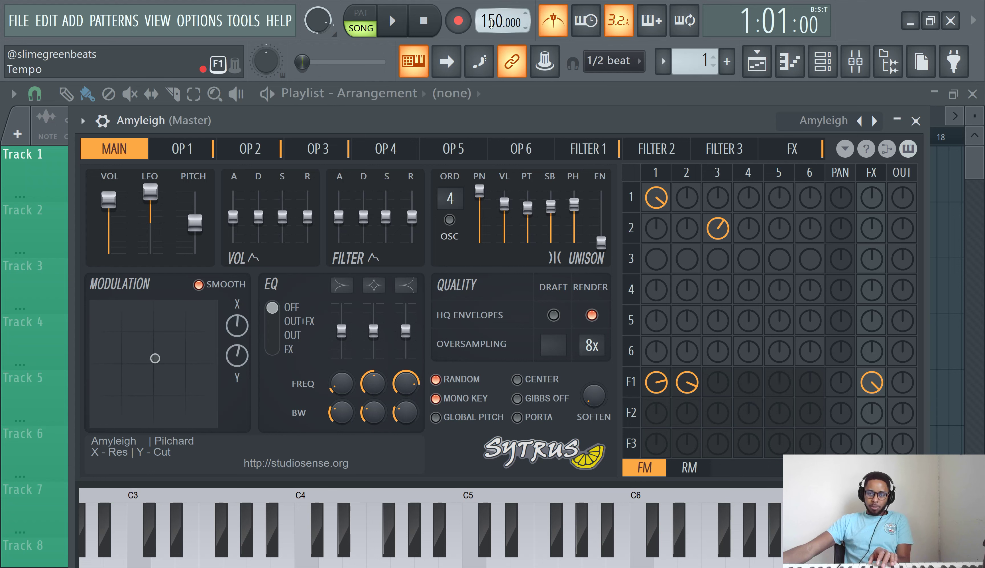
{"action": "key", "text": "space"}
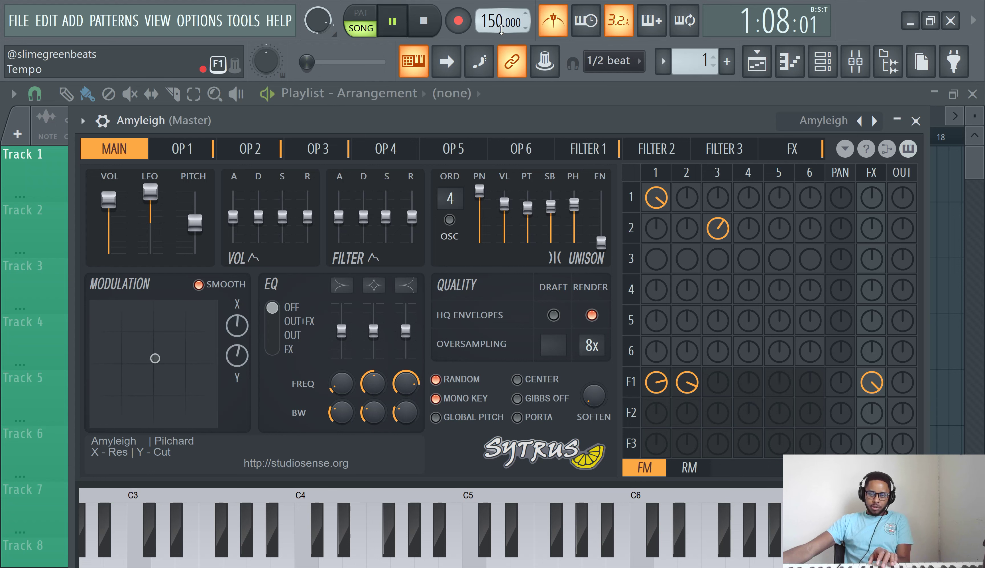
{"action": "left_click_drag", "start_coordinate": [491, 20], "coordinate": [491, 23]}
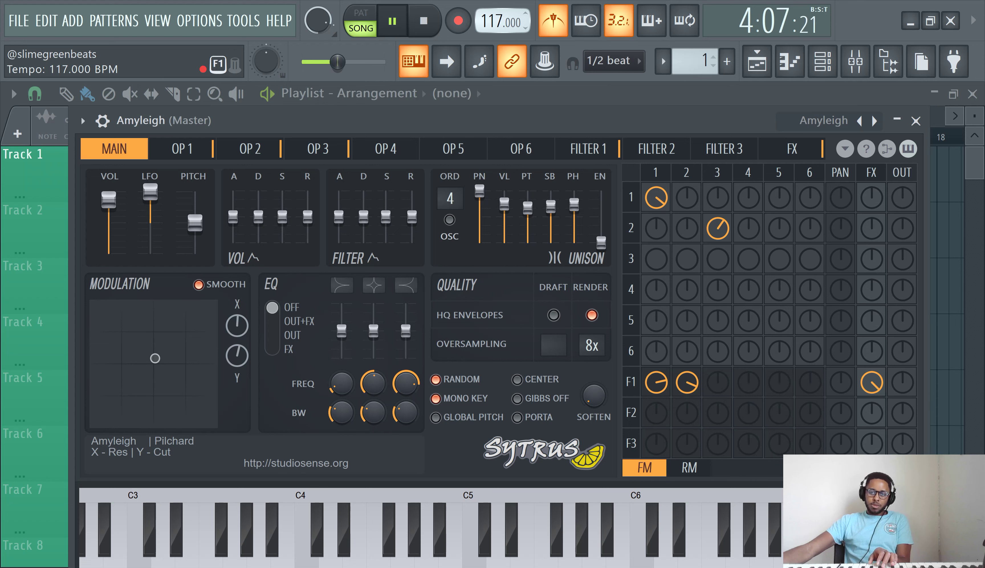
Return to the song start and record a chord and melody performance with the Amyleigh sound
{"action": "left_click", "coordinate": [424, 20]}
{"action": "left_click", "coordinate": [458, 20]}
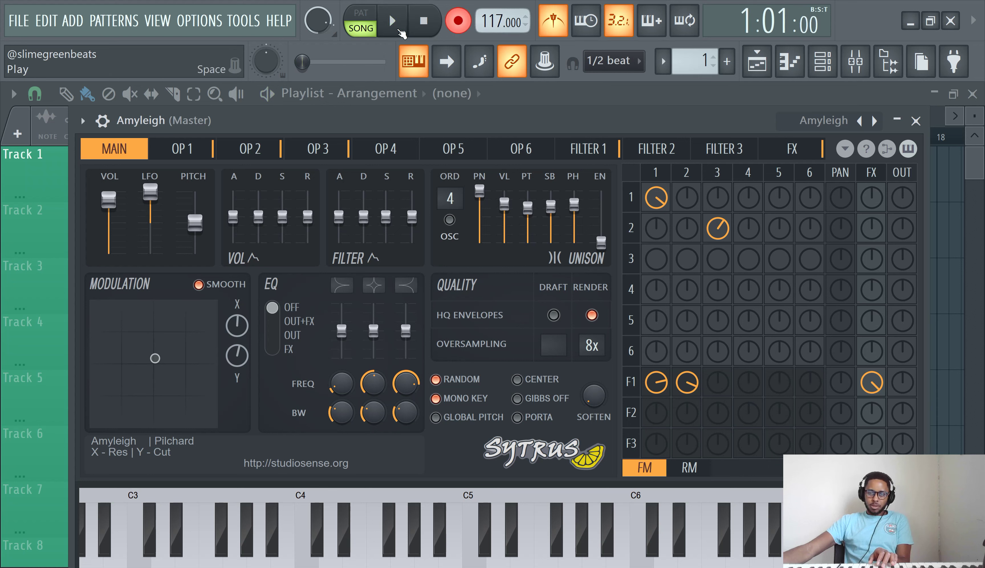
{"action": "left_click", "coordinate": [393, 20]}
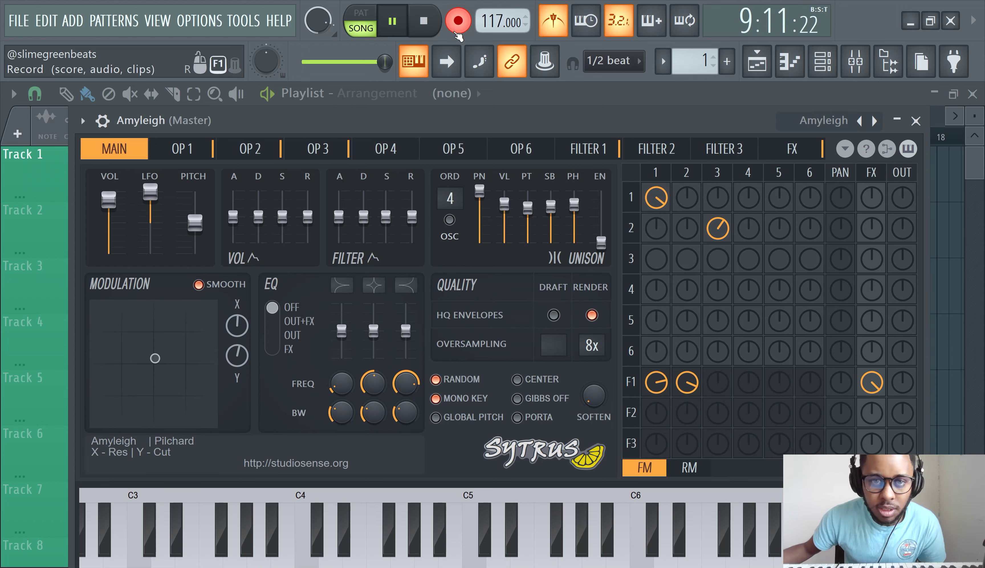
Turn off the metronome, bring up the playlist with the recorded Pattern 1 and stop playback
{"action": "left_click", "coordinate": [553, 21]}
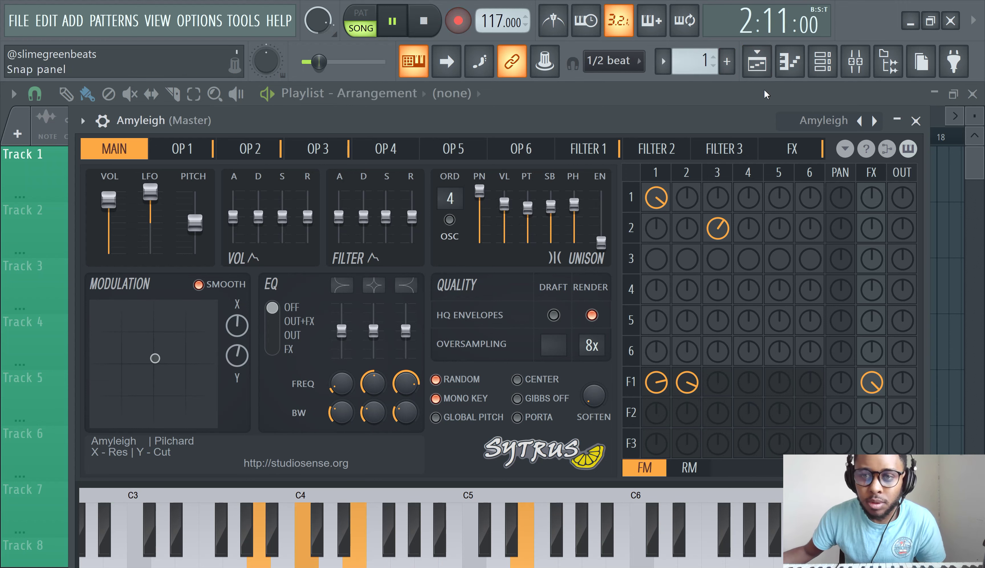
{"action": "left_click", "coordinate": [757, 61]}
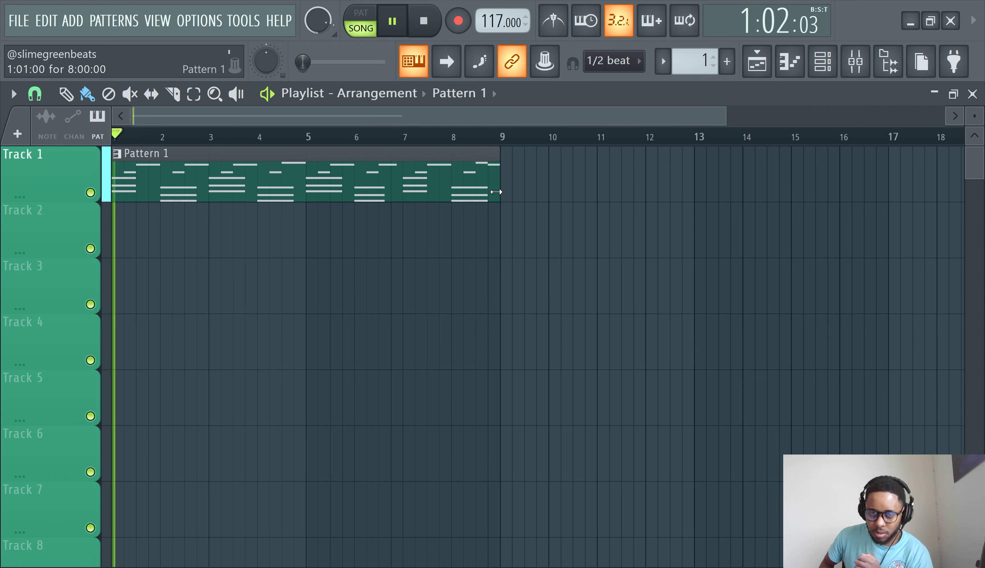
{"action": "left_click", "coordinate": [426, 19]}
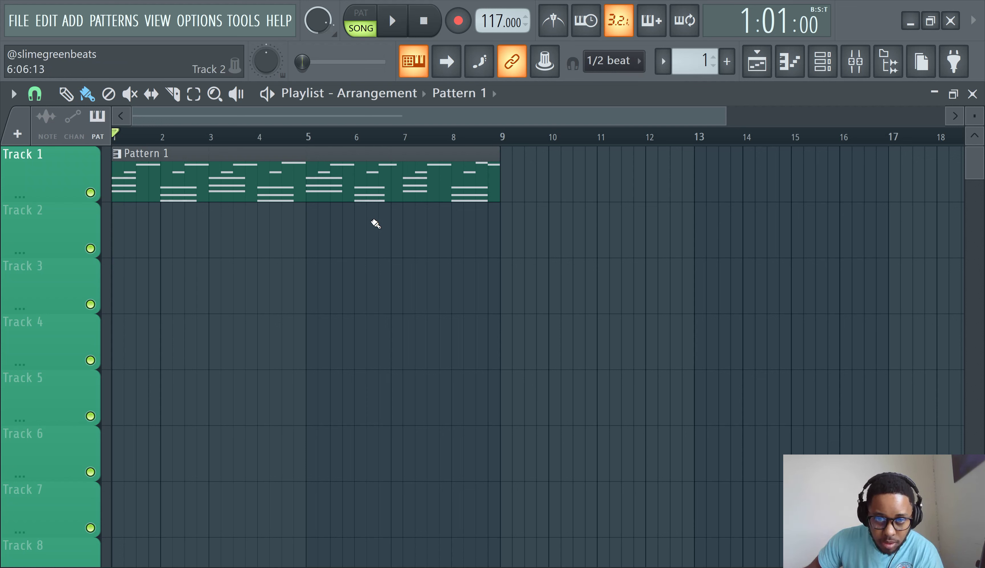
Show the channel rack, start song playback and route the Amyleigh channel to mixer track 1
{"action": "left_click", "coordinate": [822, 62]}
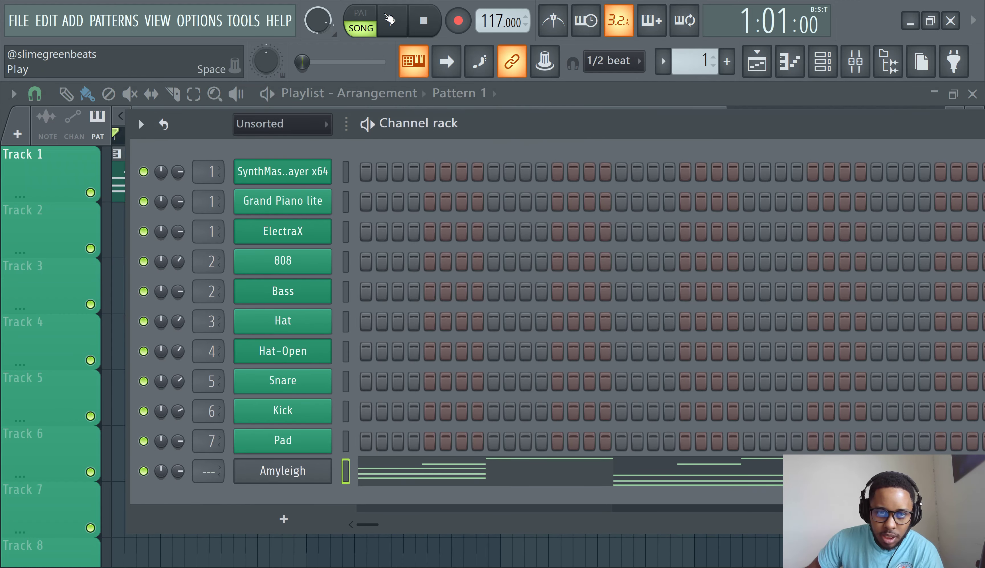
{"action": "left_click", "coordinate": [393, 20]}
{"action": "scroll", "coordinate": [208, 471], "scroll_direction": "up", "scroll_amount": 1}
Clone the Amyleigh channel and dismiss the clone's plugin window
{"action": "right_click", "coordinate": [324, 472]}
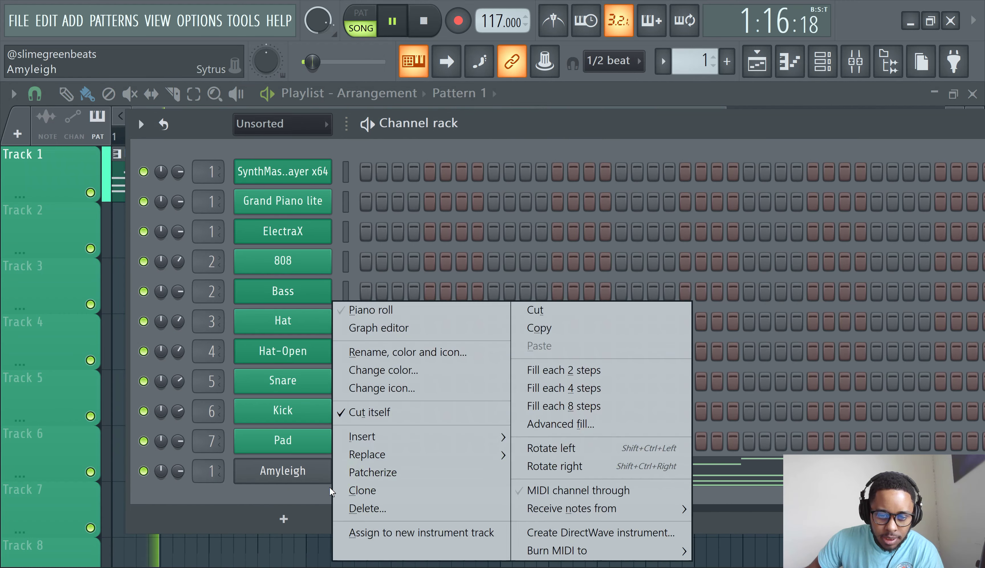
{"action": "left_click", "coordinate": [363, 490]}
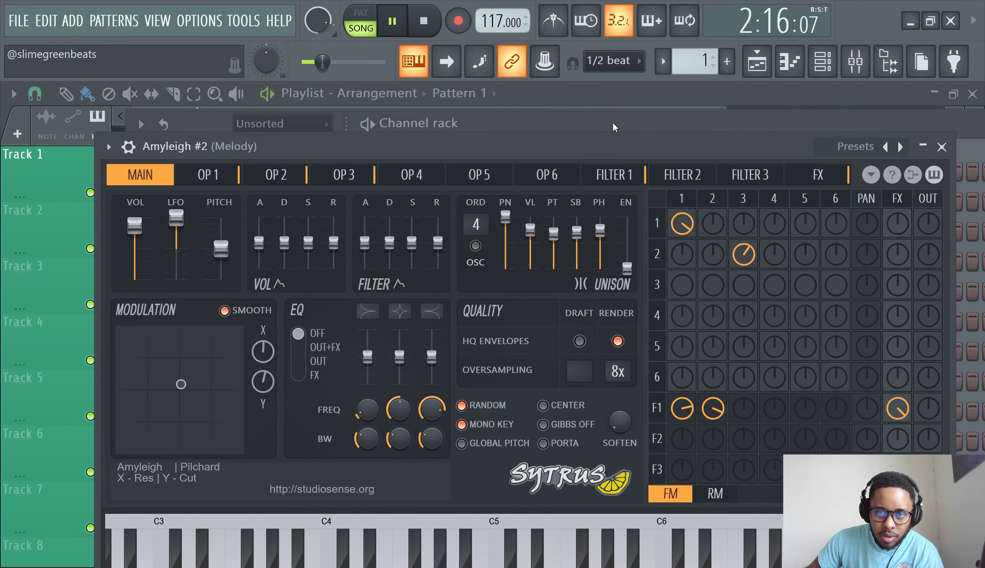
{"action": "key", "text": "Escape"}
Copy the recorded notes from the Amyleigh channel and paste them into Amyleigh #2
{"action": "scroll", "coordinate": [305, 489], "scroll_direction": "down", "scroll_amount": 1}
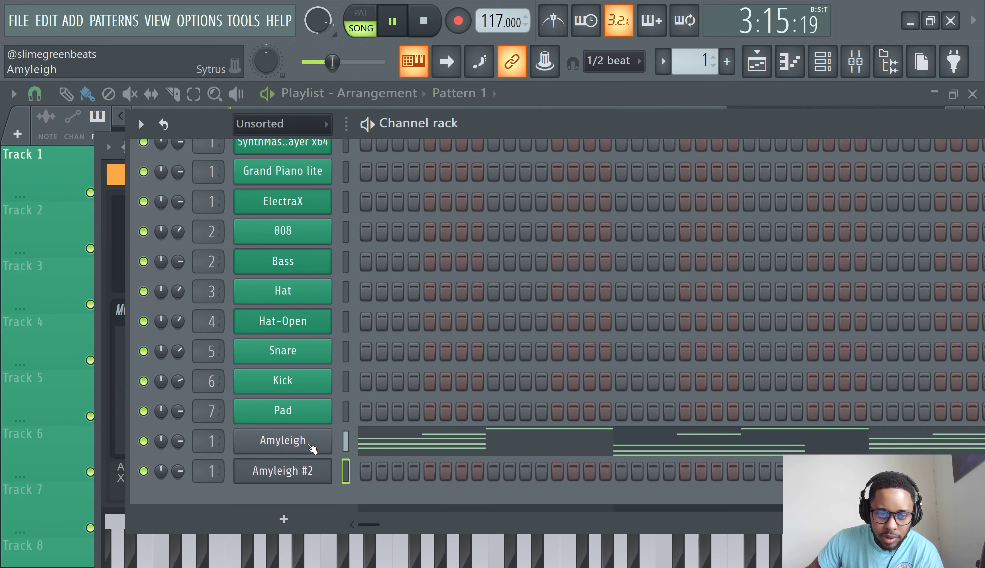
{"action": "right_click", "coordinate": [324, 441]}
{"action": "left_click", "coordinate": [550, 335]}
{"action": "right_click", "coordinate": [280, 470]}
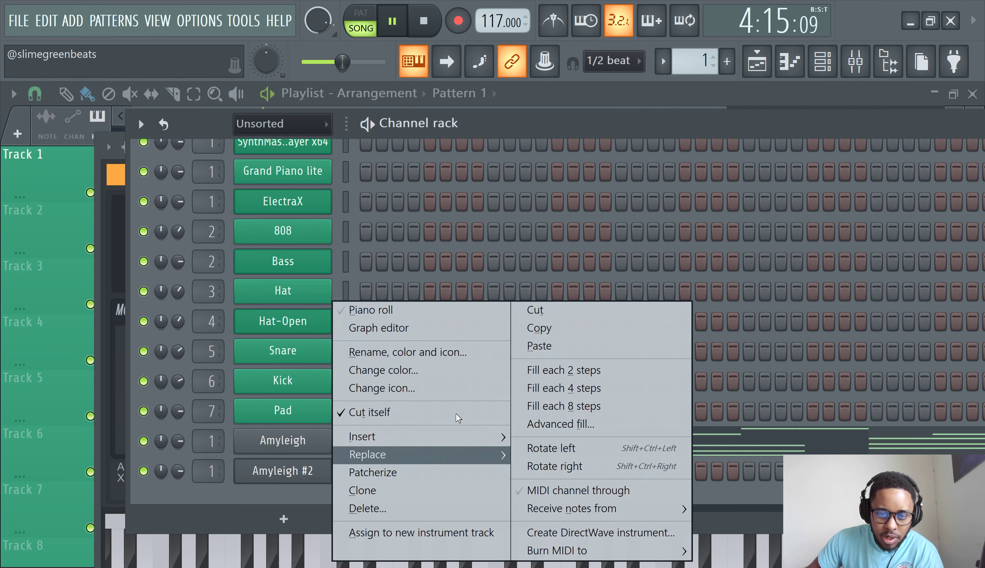
{"action": "left_click", "coordinate": [540, 346]}
Load the Atmosphere pad preset in the cloned Sytrus and audition the following presets one by one up to Conquest
{"action": "left_click", "coordinate": [300, 466]}
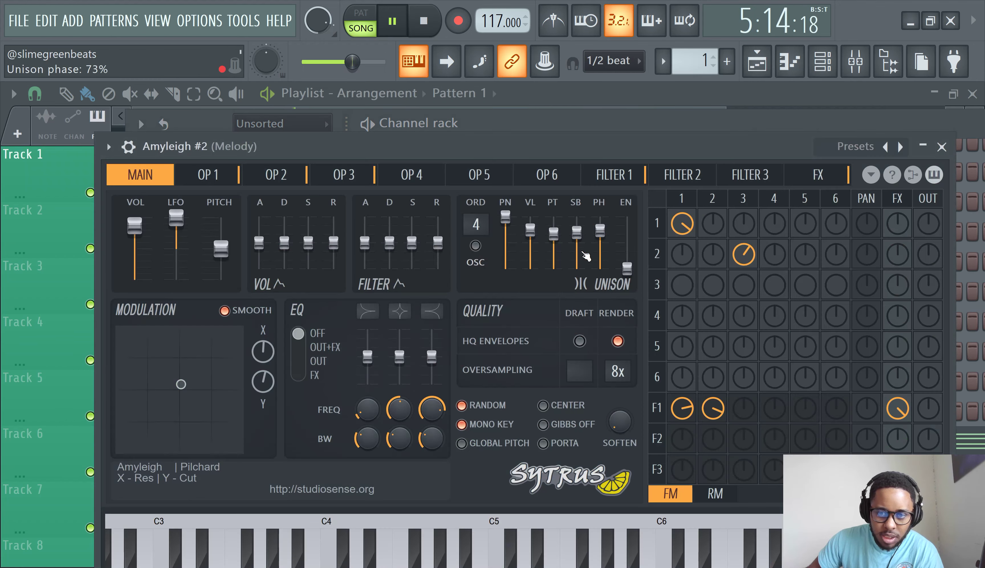
{"action": "left_click", "coordinate": [849, 147]}
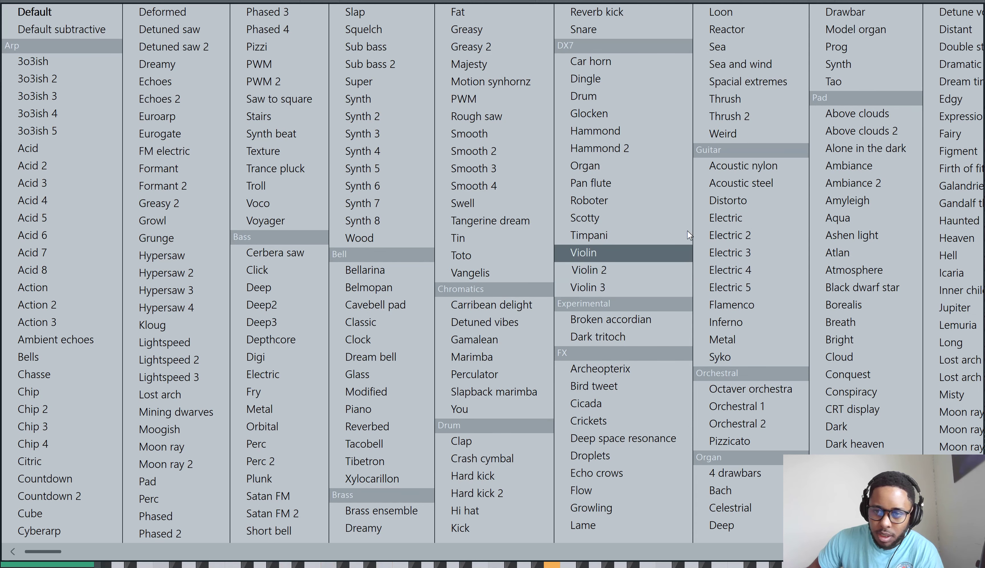
{"action": "left_click", "coordinate": [873, 273]}
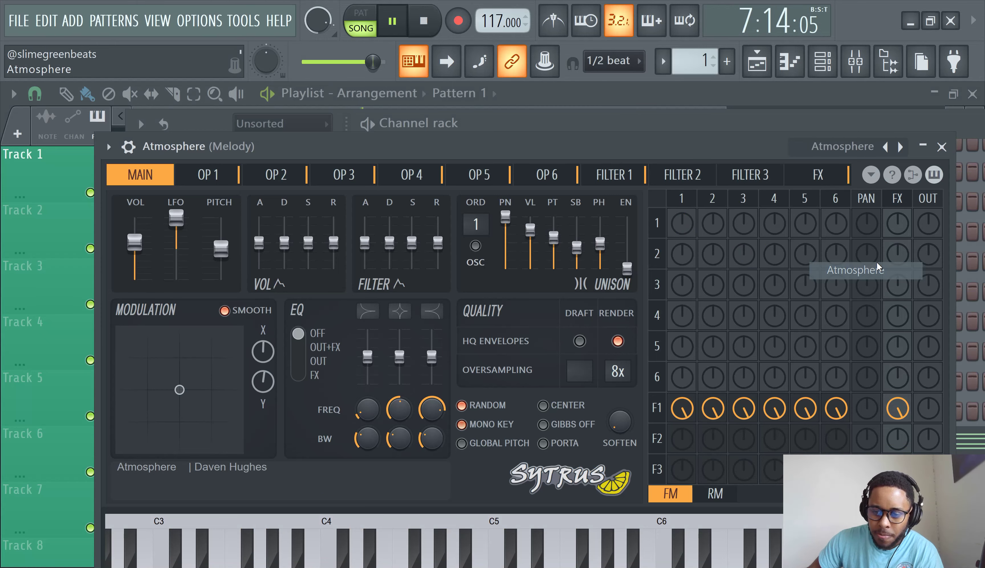
{"action": "left_click", "coordinate": [901, 148]}
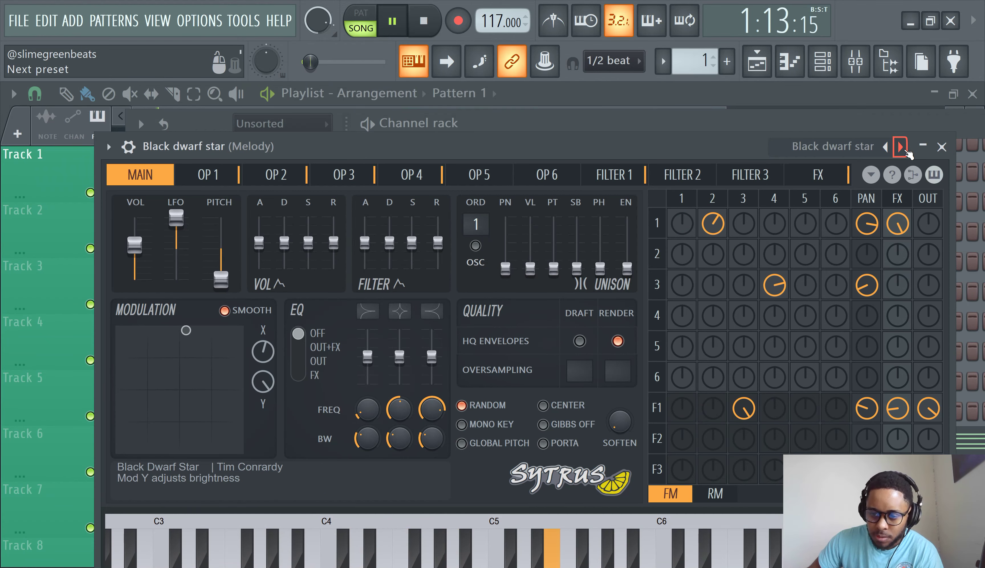
{"action": "left_click", "coordinate": [901, 148]}
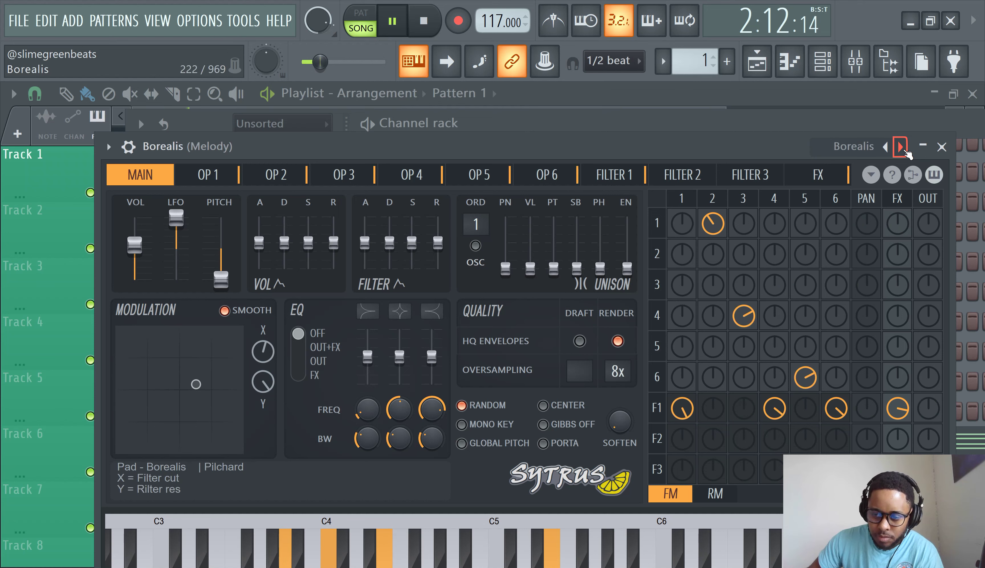
{"action": "left_click", "coordinate": [902, 148]}
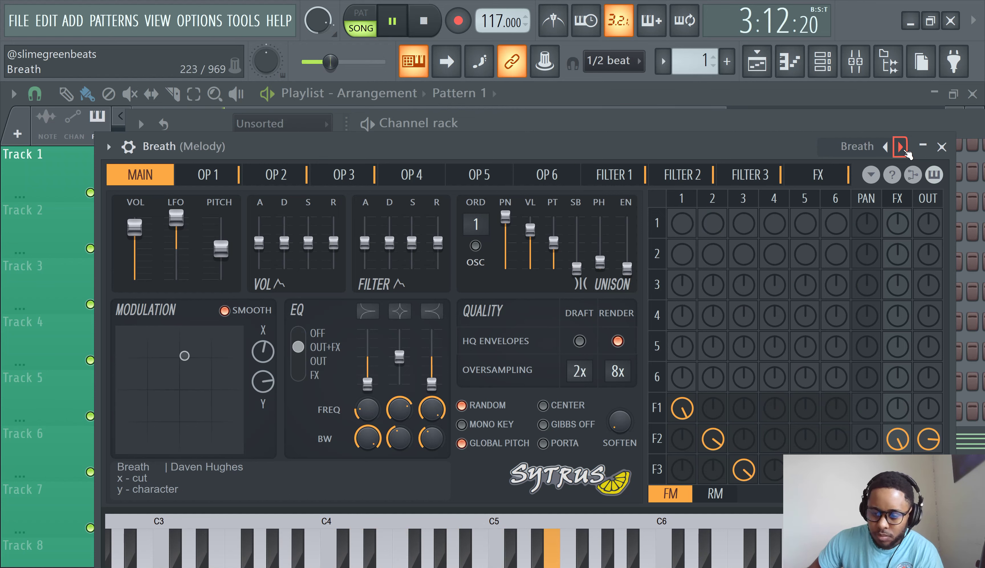
{"action": "left_click", "coordinate": [901, 148]}
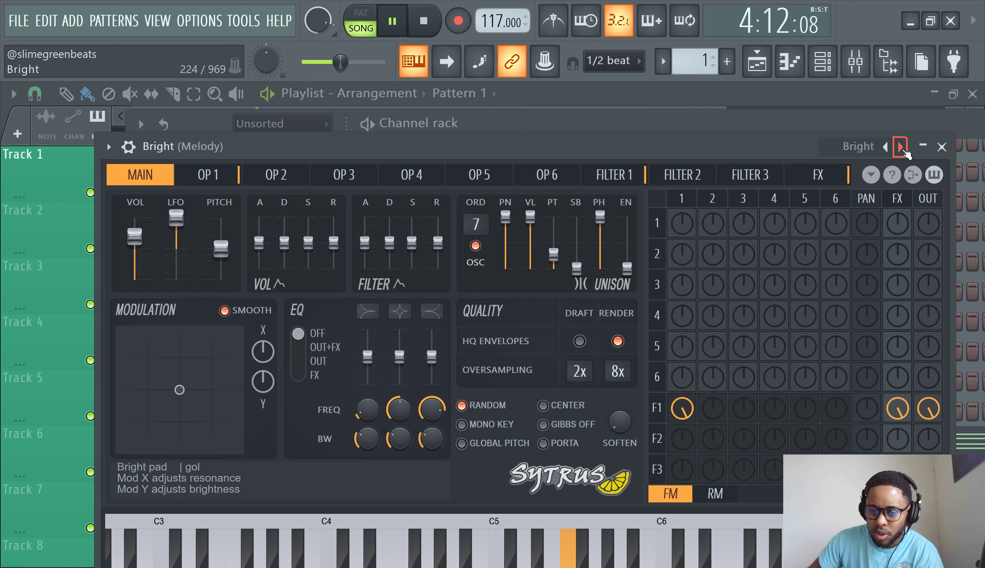
{"action": "left_click", "coordinate": [901, 148]}
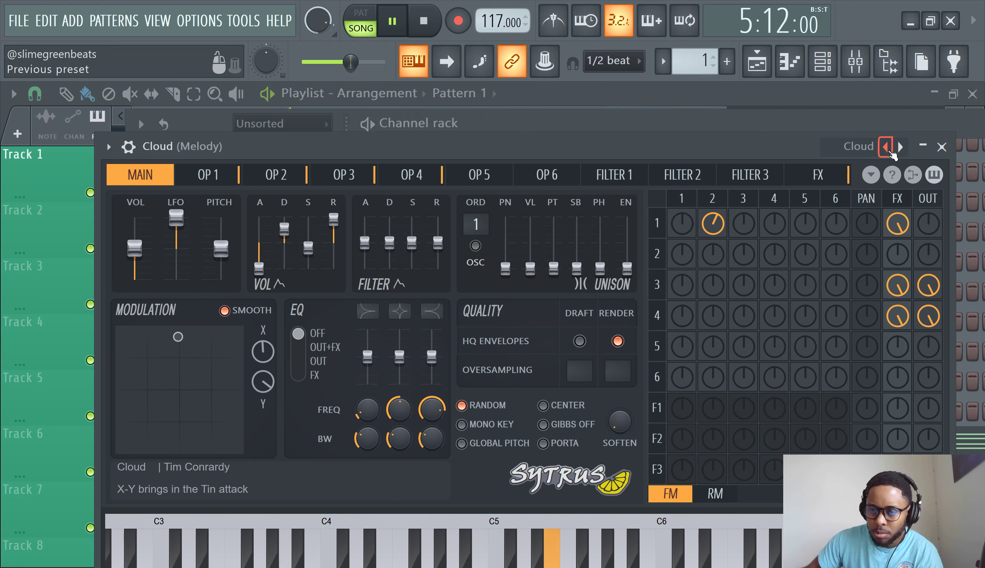
{"action": "left_click", "coordinate": [902, 148]}
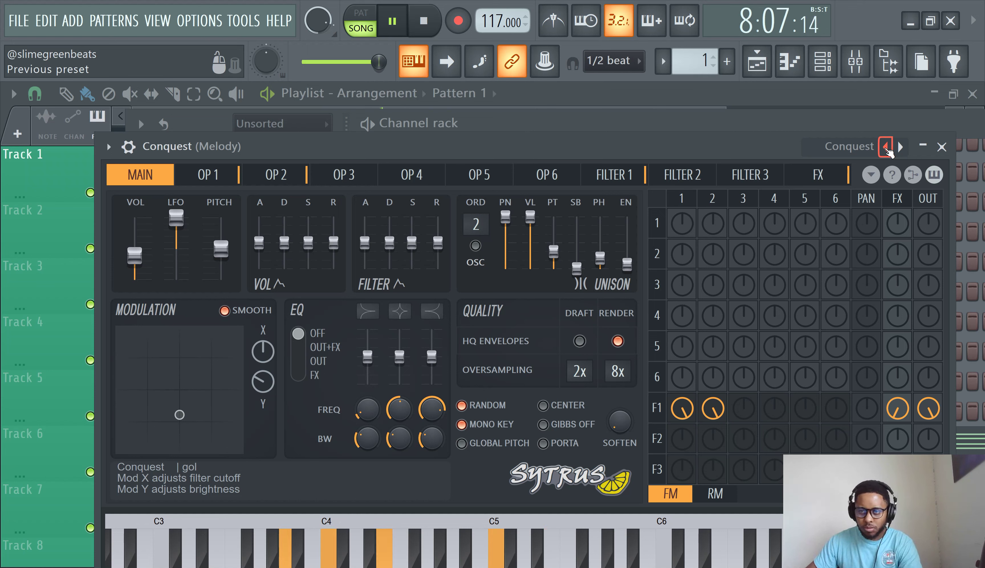
Audition the Sytrus presets after Conquest one by one, settle on Dark heaven 2 and stop playback
{"action": "left_click", "coordinate": [899, 147]}
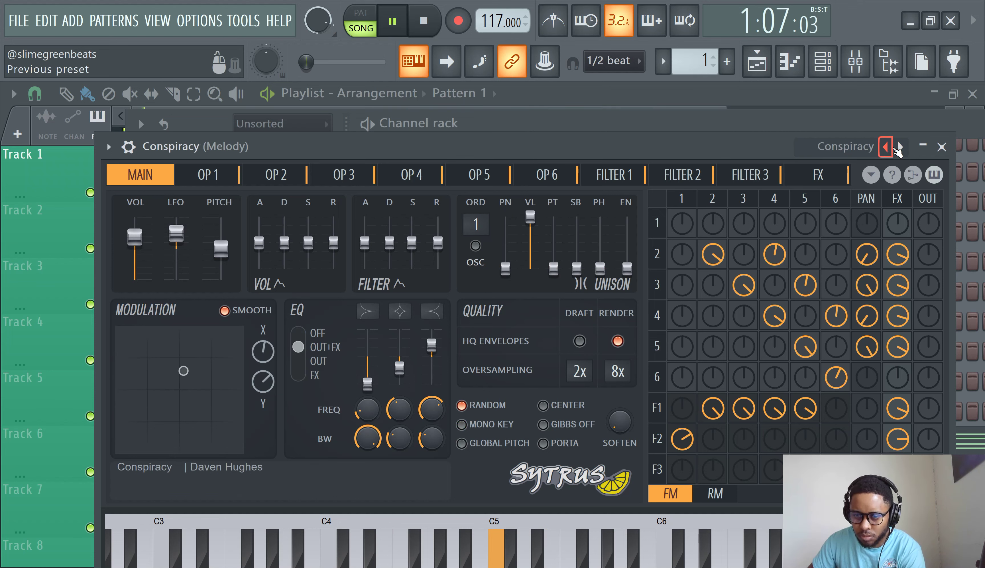
{"action": "left_click", "coordinate": [900, 148]}
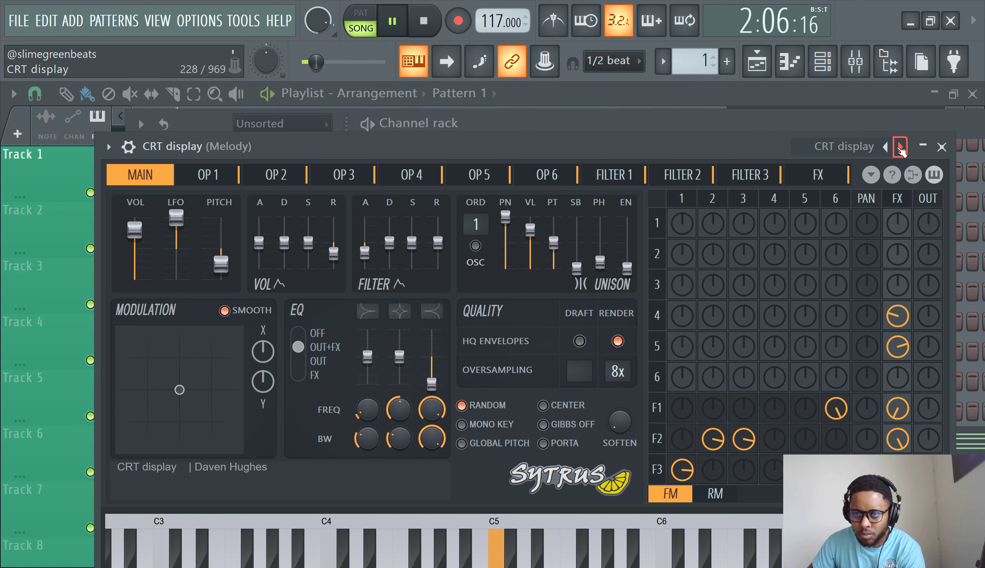
{"action": "left_click", "coordinate": [900, 147]}
{"action": "left_click", "coordinate": [901, 147]}
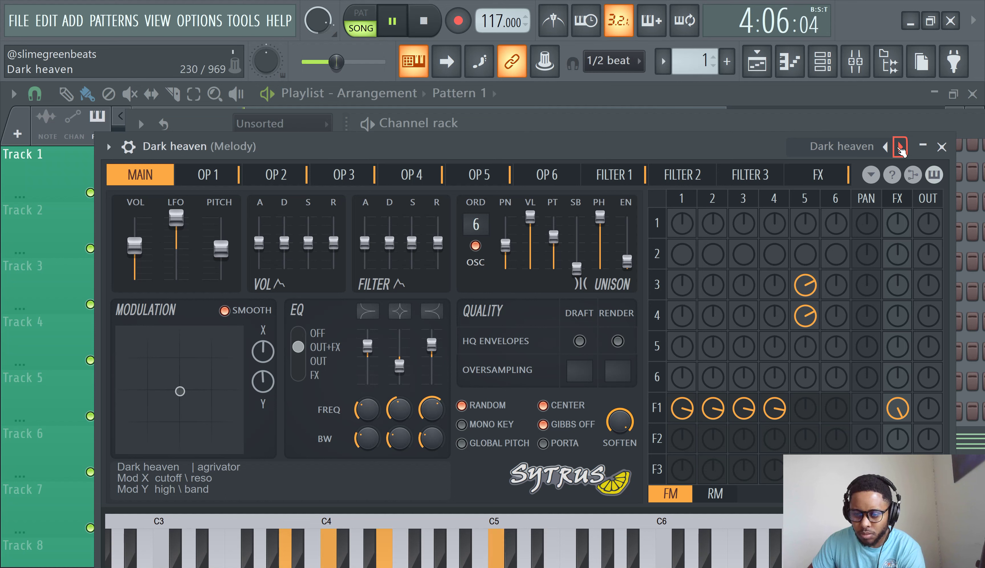
{"action": "left_click", "coordinate": [900, 147]}
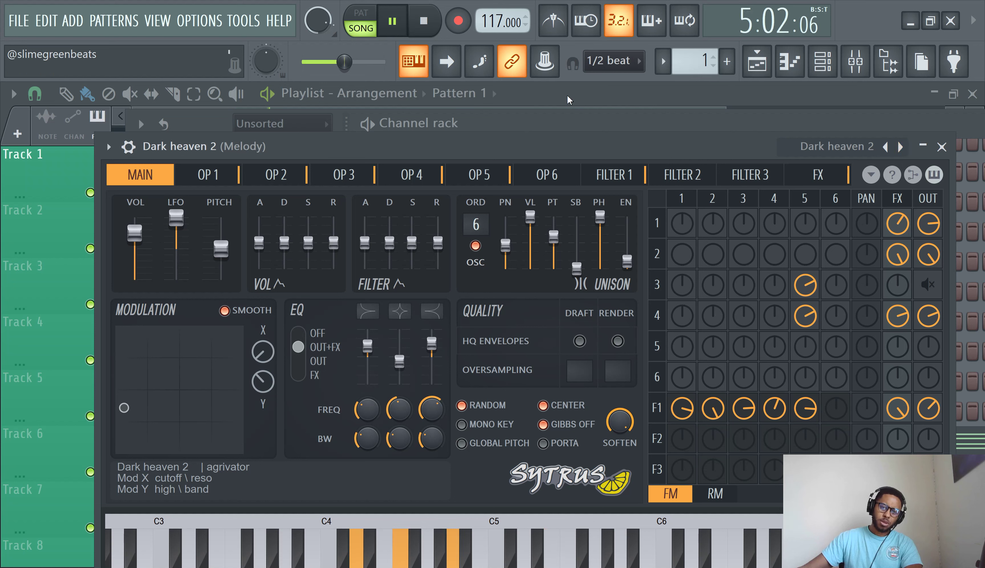
{"action": "left_click", "coordinate": [416, 23]}
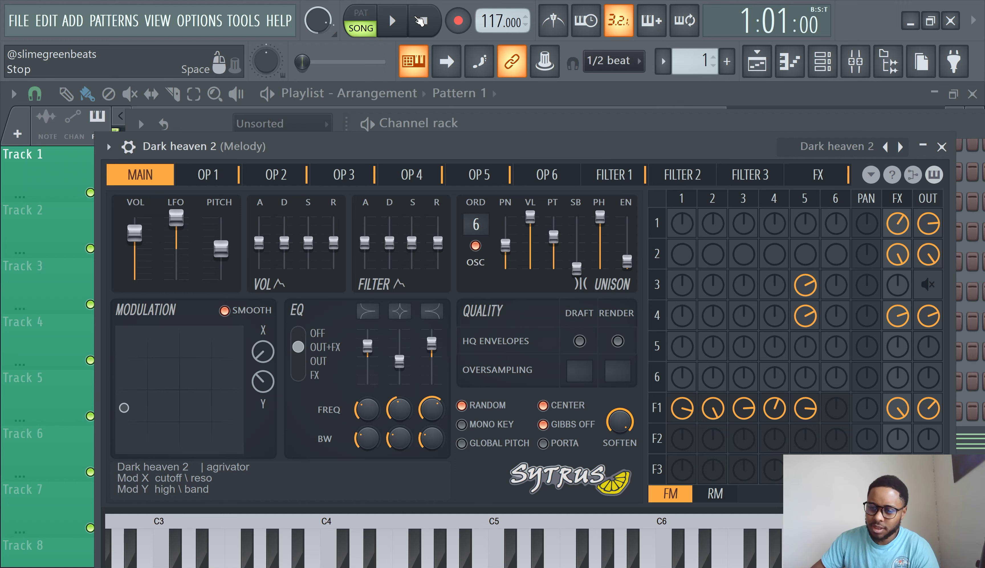
Show the channel rack and play the song to hear Amyleigh and Dark heaven 2 together, pausing when finished
{"action": "left_click", "coordinate": [823, 62]}
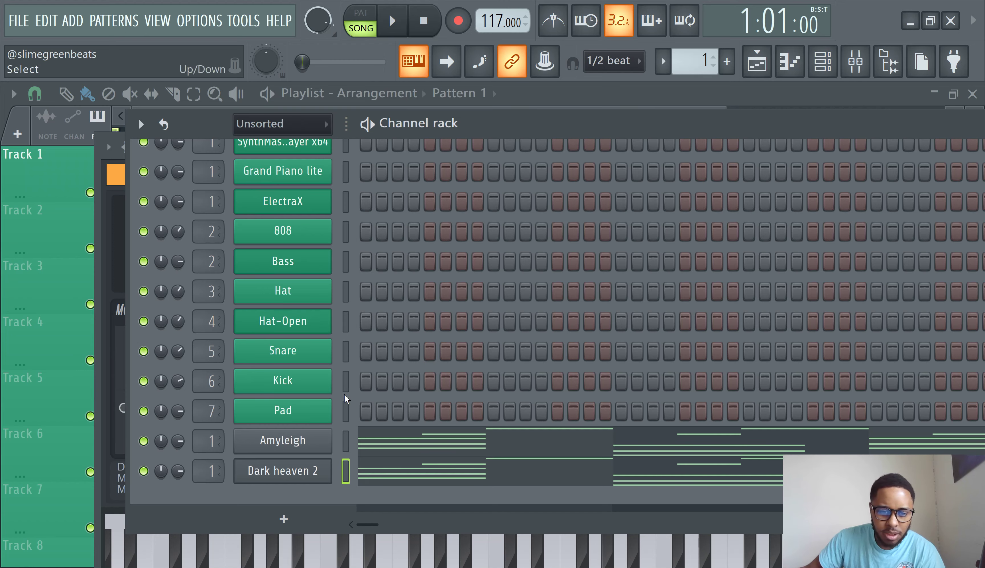
{"action": "scroll", "coordinate": [415, 356], "scroll_direction": "up", "scroll_amount": 1}
{"action": "scroll", "coordinate": [407, 313], "scroll_direction": "down", "scroll_amount": 1}
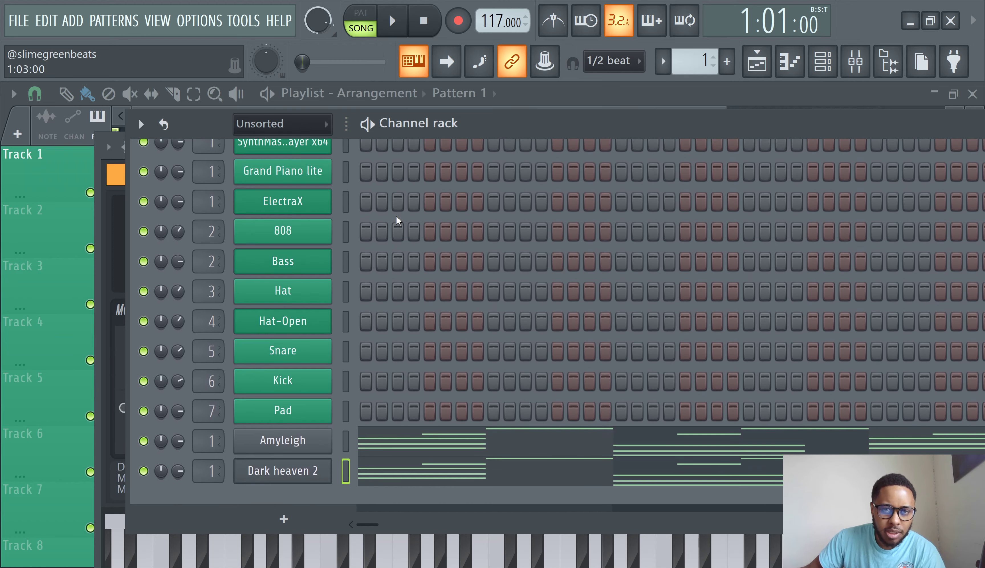
{"action": "left_click", "coordinate": [388, 21]}
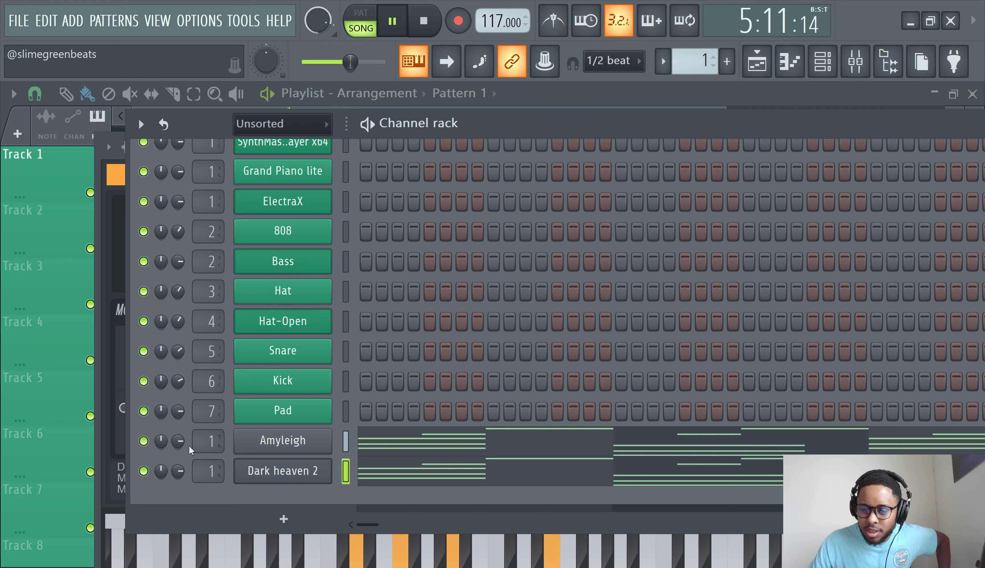
{"action": "left_click", "coordinate": [392, 20]}
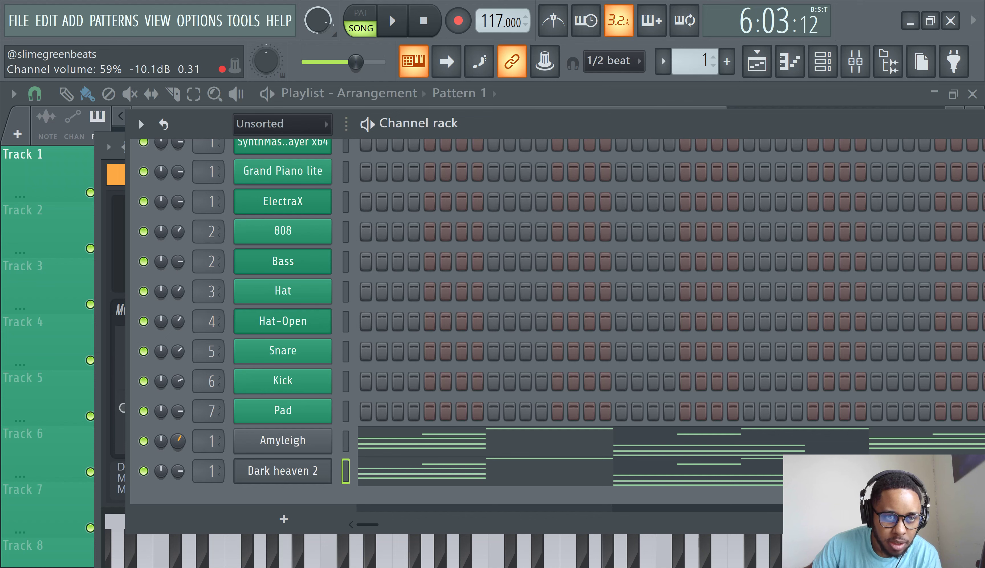
Lower the Amyleigh channel's volume to 55% and copy that value to the Dark heaven 2 channel
{"action": "right_click", "coordinate": [179, 440]}
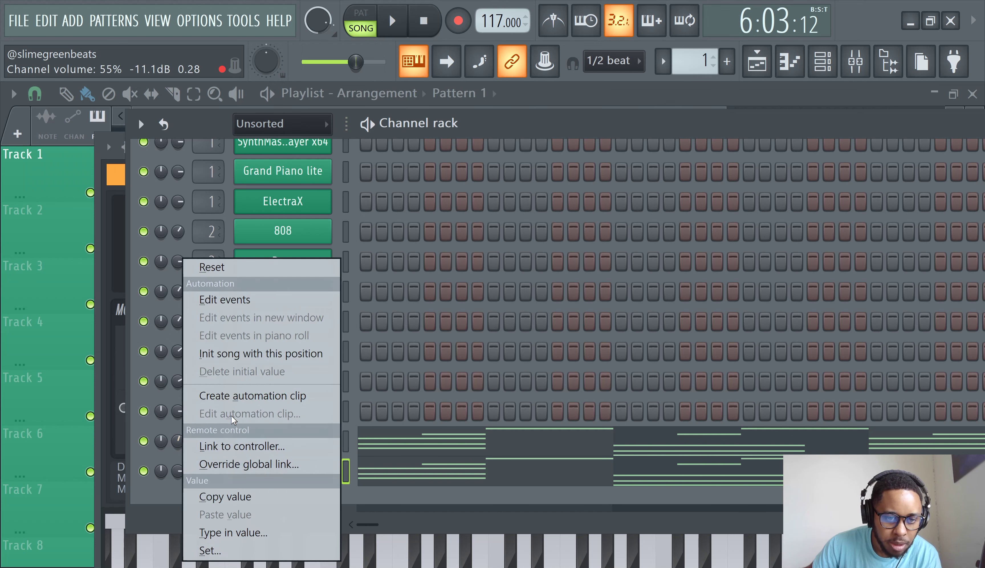
{"action": "left_click", "coordinate": [237, 496]}
{"action": "right_click", "coordinate": [160, 471]}
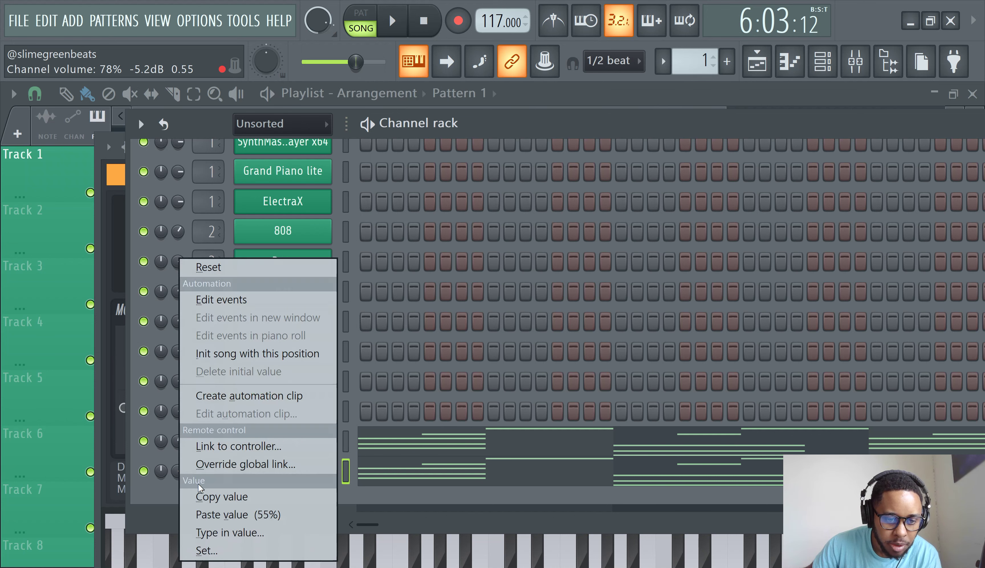
{"action": "left_click", "coordinate": [235, 514]}
{"action": "key", "text": "space"}
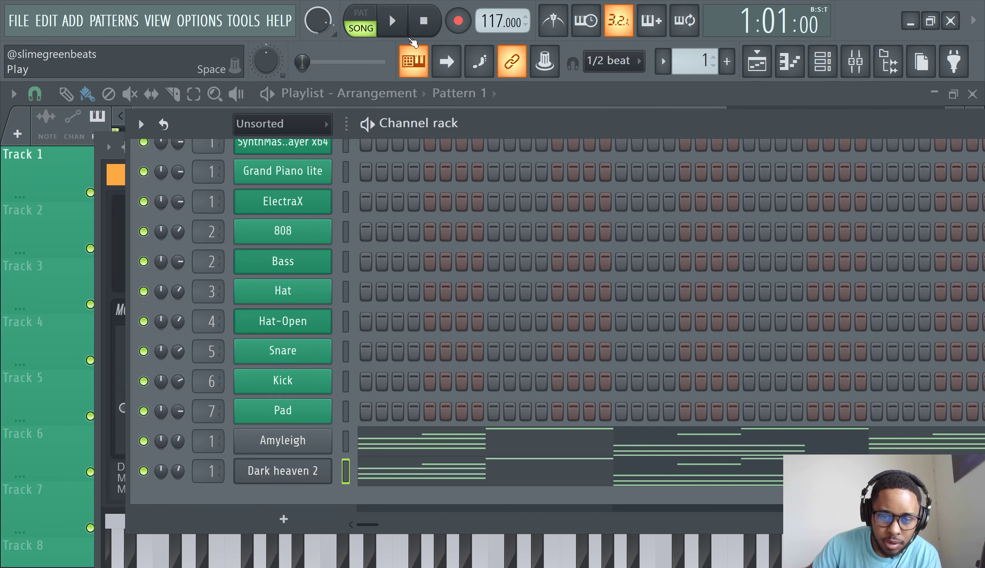
During playback, fill every 4th step of the Hat channel and place a Kick on bar 1 step 1
{"action": "left_click", "coordinate": [856, 61]}
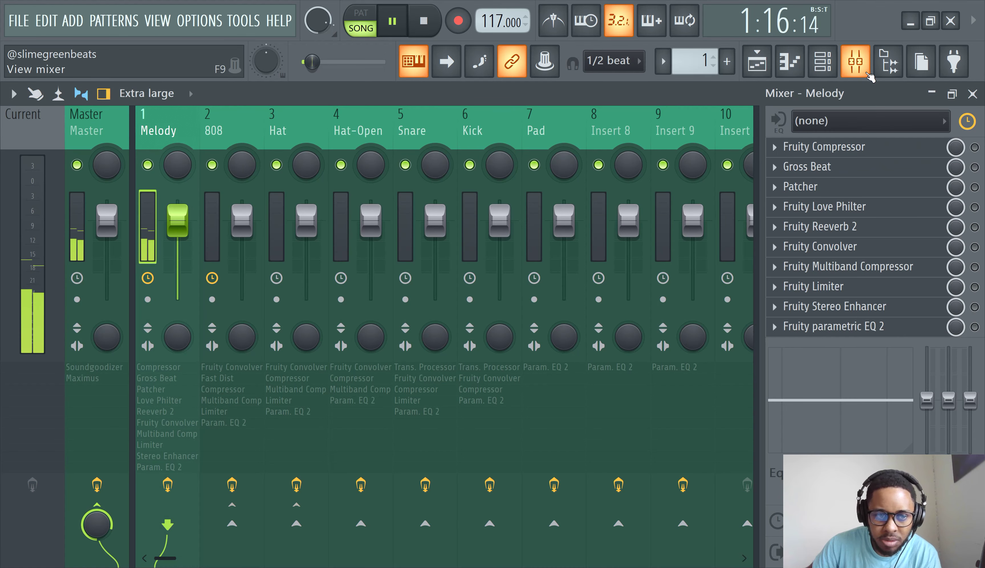
{"action": "left_click", "coordinate": [823, 63]}
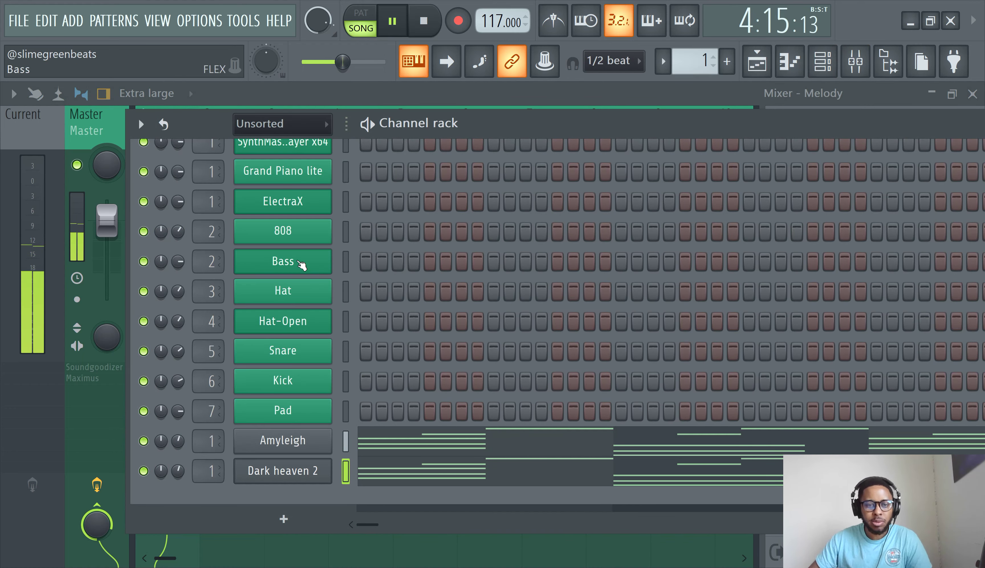
{"action": "right_click", "coordinate": [309, 299]}
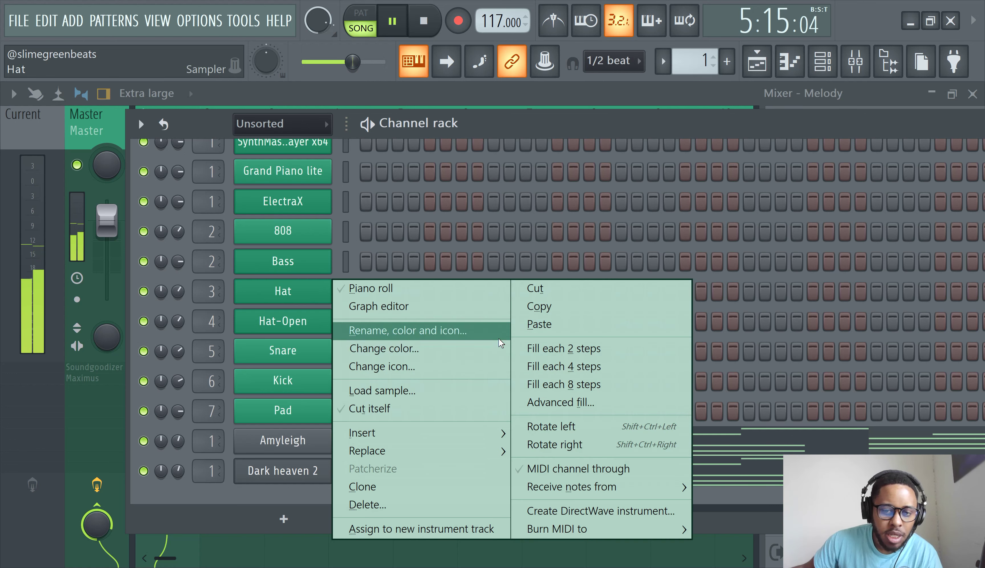
{"action": "left_click", "coordinate": [568, 367]}
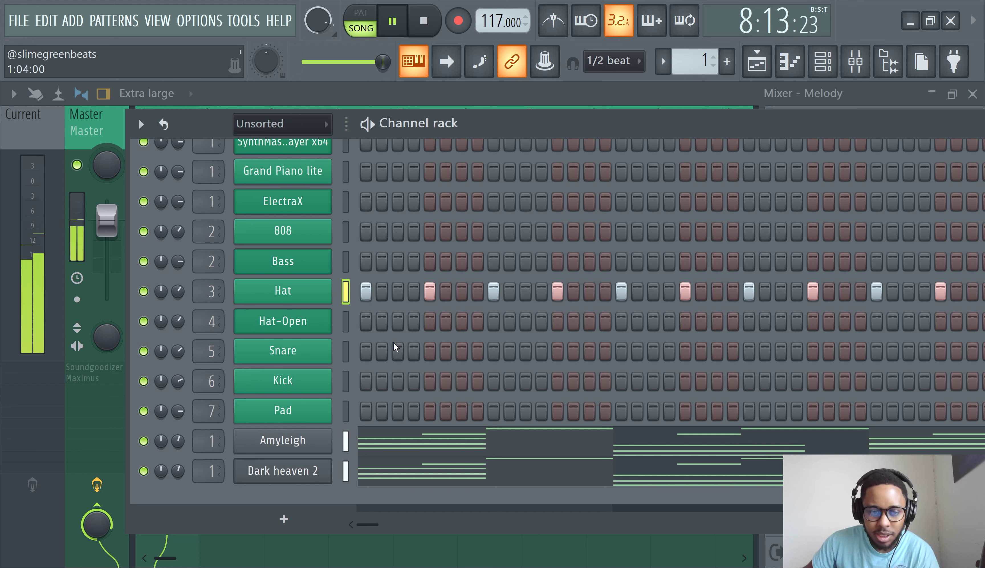
{"action": "left_click", "coordinate": [366, 380]}
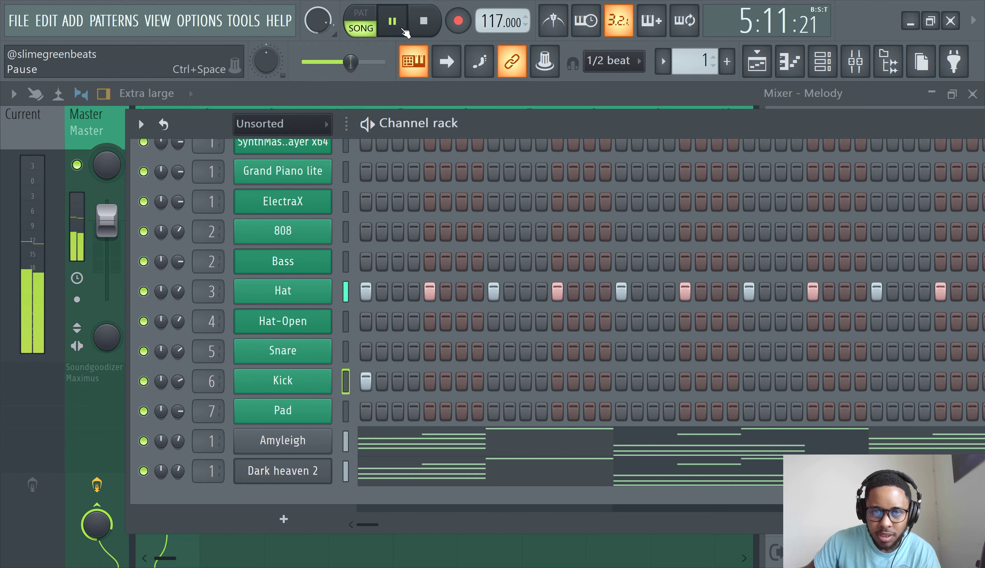
{"action": "left_click", "coordinate": [413, 28]}
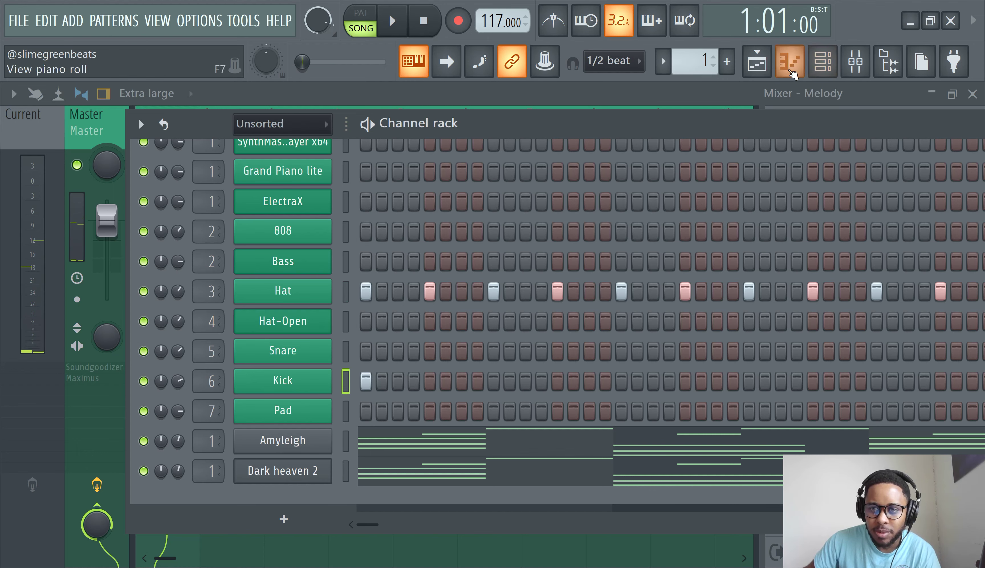
Restart the song from the channel rack and add a Kick on bar 1 step 13 and a Snare on bar 2 step 1
{"action": "left_click", "coordinate": [757, 62]}
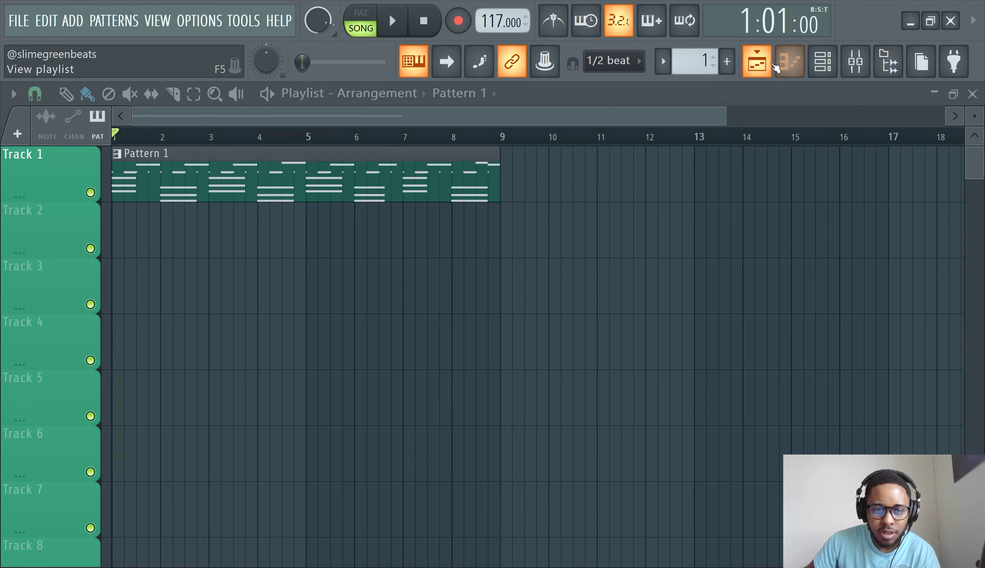
{"action": "left_click", "coordinate": [822, 62]}
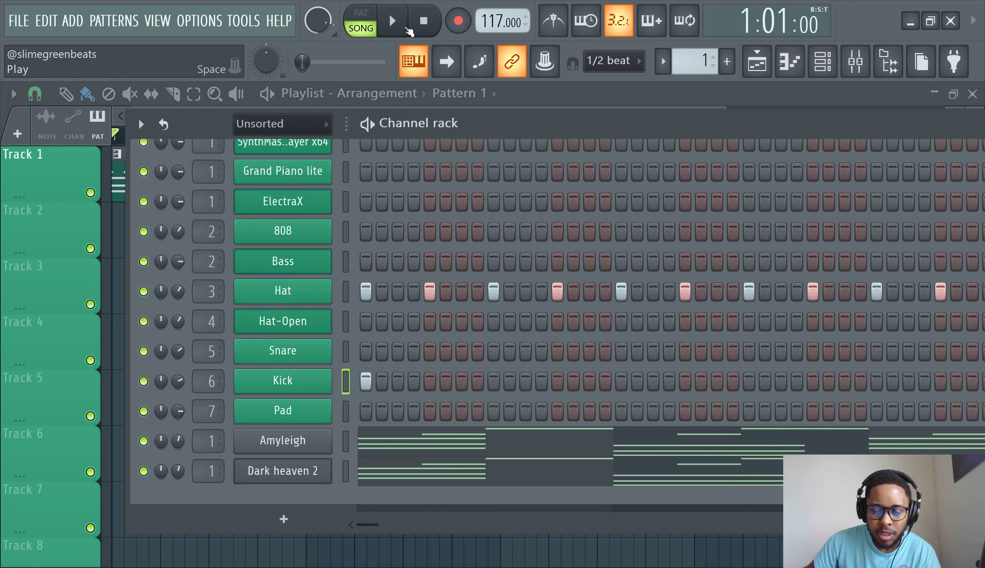
{"action": "left_click", "coordinate": [406, 30]}
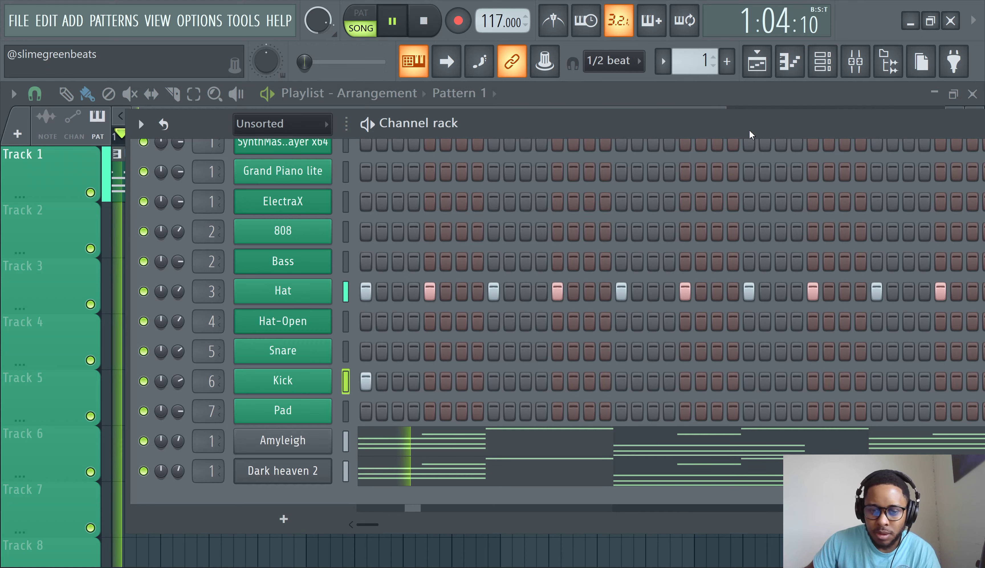
{"action": "left_click", "coordinate": [557, 380]}
{"action": "left_click", "coordinate": [605, 351]}
{"action": "left_click", "coordinate": [621, 351]}
{"action": "left_click", "coordinate": [605, 351]}
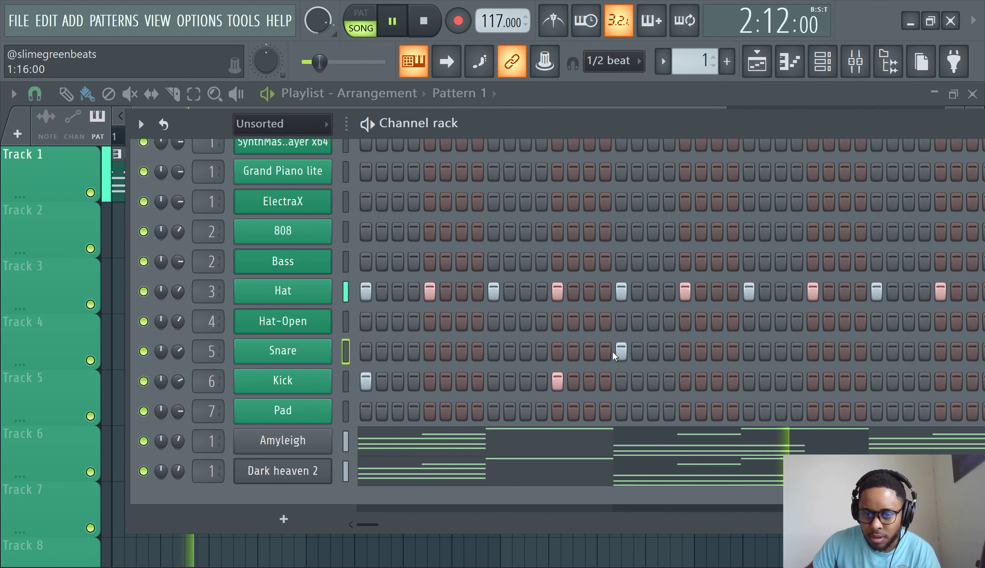
Add a Snare on bar 2 step 13 and Kicks on bar 3 steps 1 and 13
{"action": "left_click_drag", "start_coordinate": [622, 131], "coordinate": [513, 120]}
{"action": "left_click", "coordinate": [425, 33]}
{"action": "key", "text": "space"}
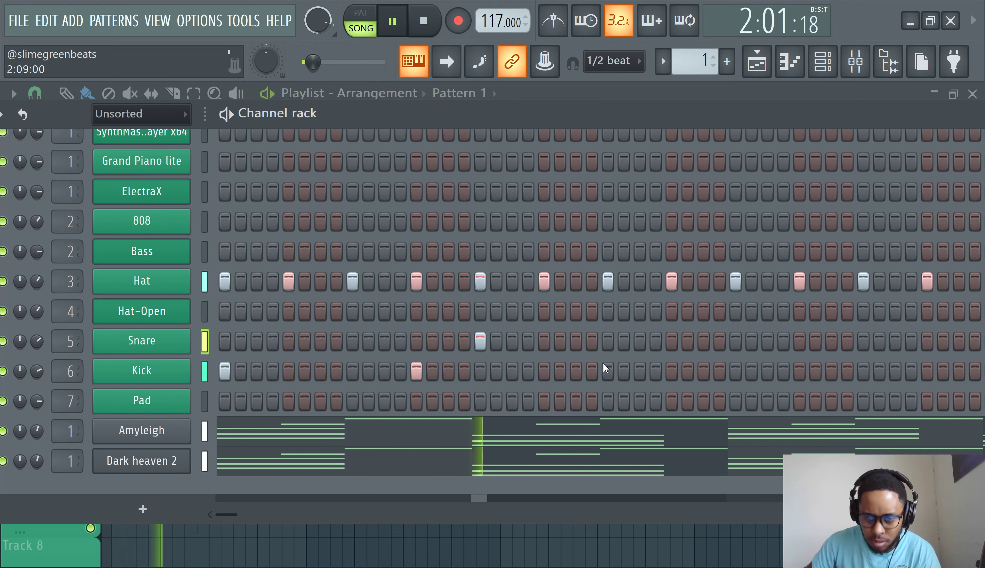
{"action": "left_click", "coordinate": [672, 341]}
{"action": "left_click", "coordinate": [736, 370]}
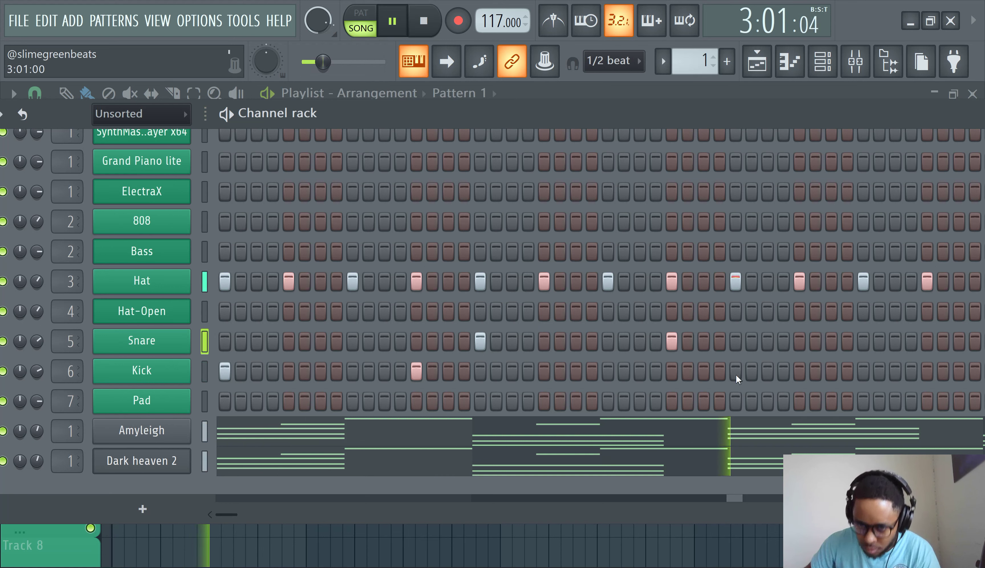
{"action": "left_click", "coordinate": [927, 370]}
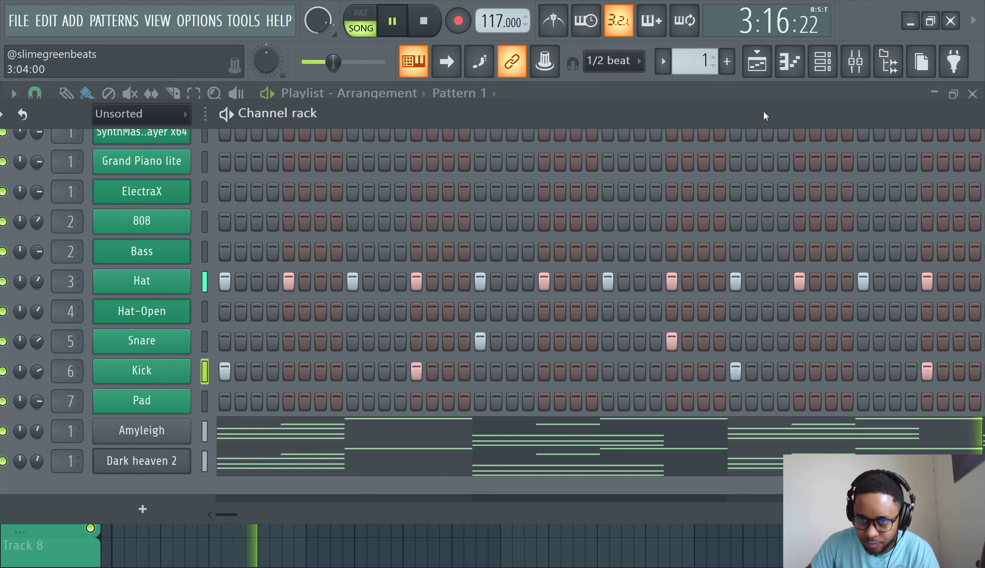
Add Kicks on steps 1 and 13 of bars 4 and 5, with no Snare in bar 4, and a Snare on bar 6 step 1
{"action": "left_click_drag", "start_coordinate": [764, 111], "coordinate": [589, 116]}
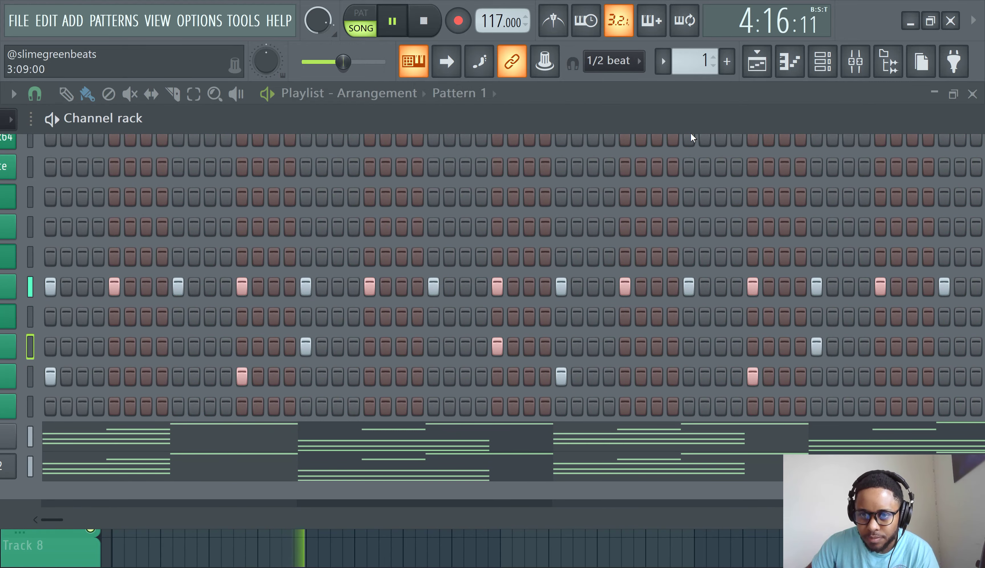
{"action": "left_click_drag", "start_coordinate": [690, 126], "coordinate": [477, 97]}
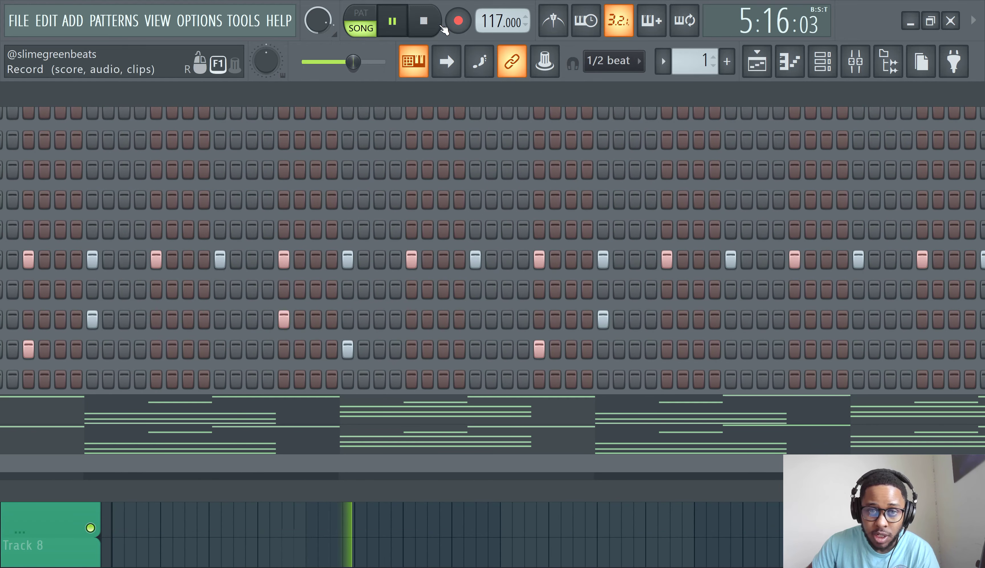
{"action": "left_click", "coordinate": [425, 25]}
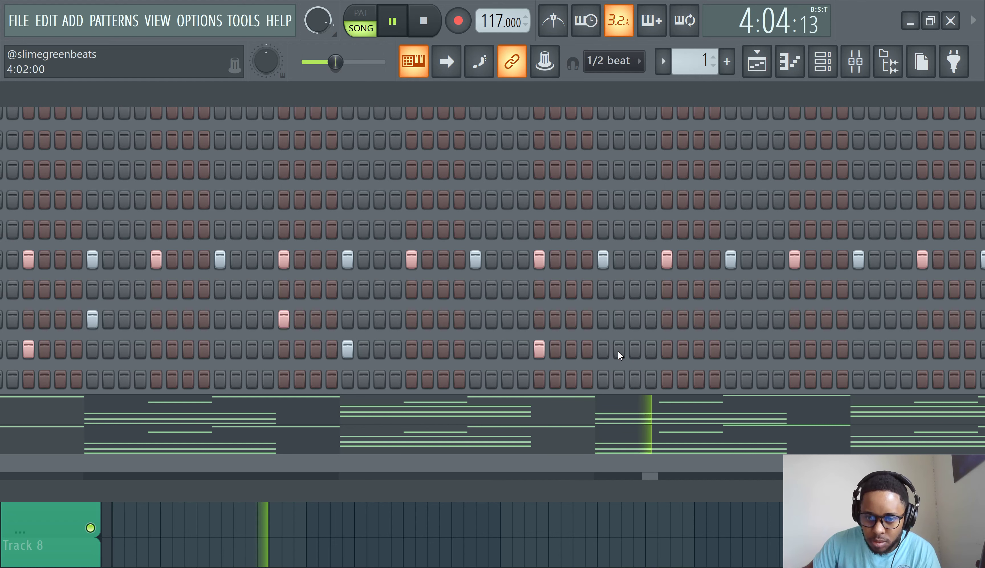
{"action": "left_click", "coordinate": [604, 347]}
{"action": "left_click", "coordinate": [780, 348]}
{"action": "left_click", "coordinate": [780, 347]}
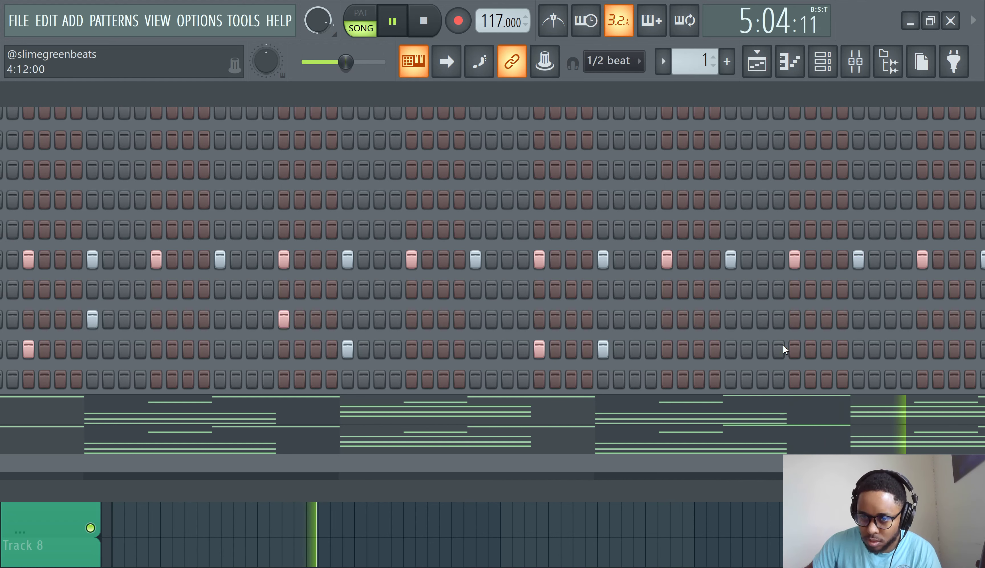
{"action": "left_click", "coordinate": [794, 348]}
{"action": "left_click", "coordinate": [860, 349]}
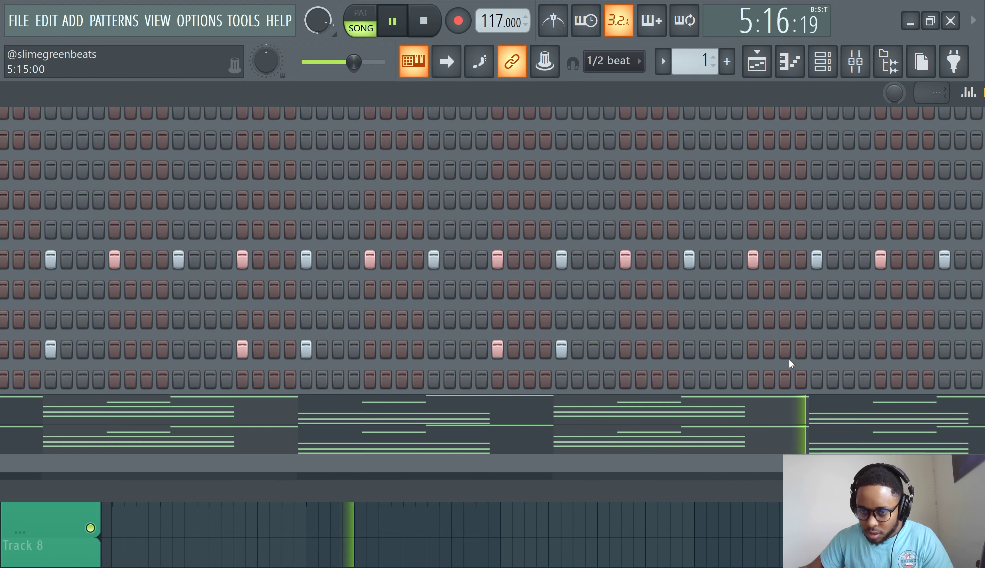
{"action": "left_click", "coordinate": [752, 349]}
{"action": "left_click", "coordinate": [816, 320]}
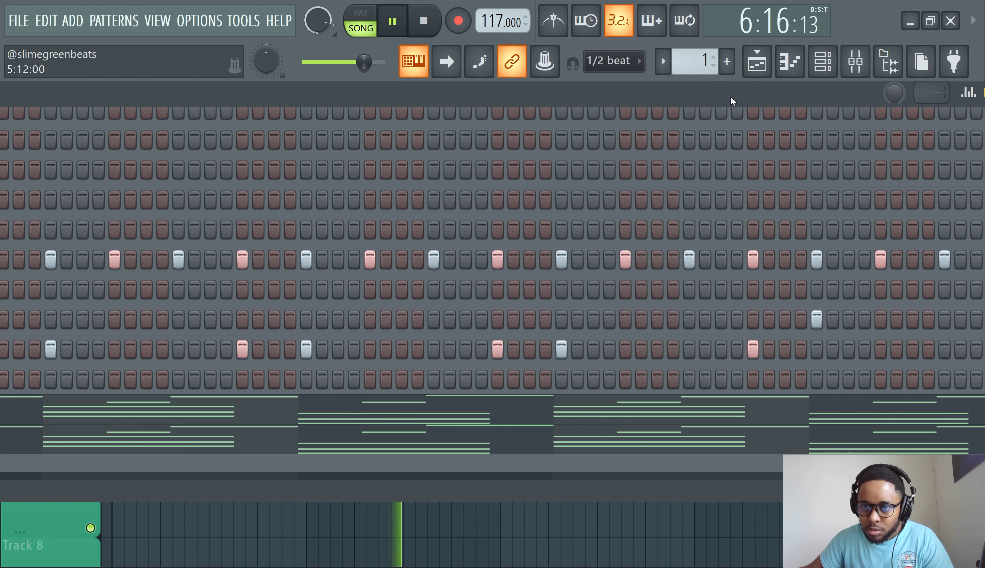
Widen the channel rack and add Kicks on bar 6 step 13 and on bar 7 steps 1 and 13
{"action": "left_click_drag", "start_coordinate": [727, 92], "coordinate": [468, 79]}
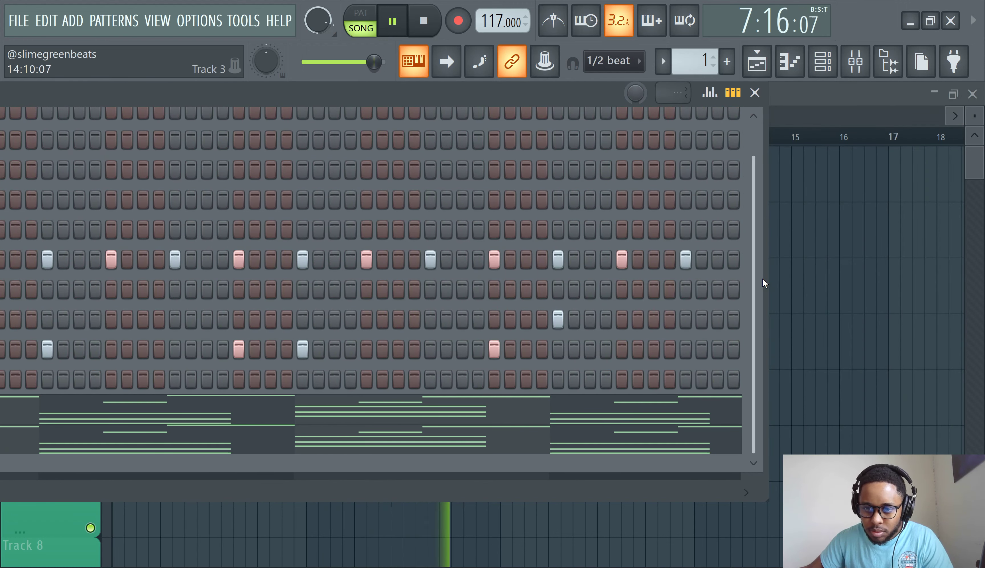
{"action": "left_click_drag", "start_coordinate": [768, 279], "coordinate": [984, 298]}
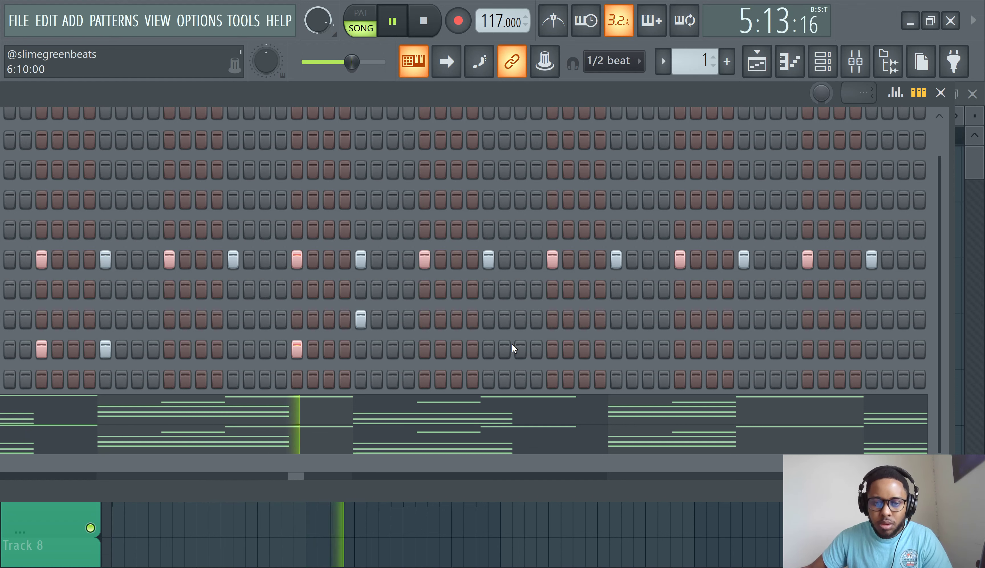
{"action": "left_click", "coordinate": [552, 349]}
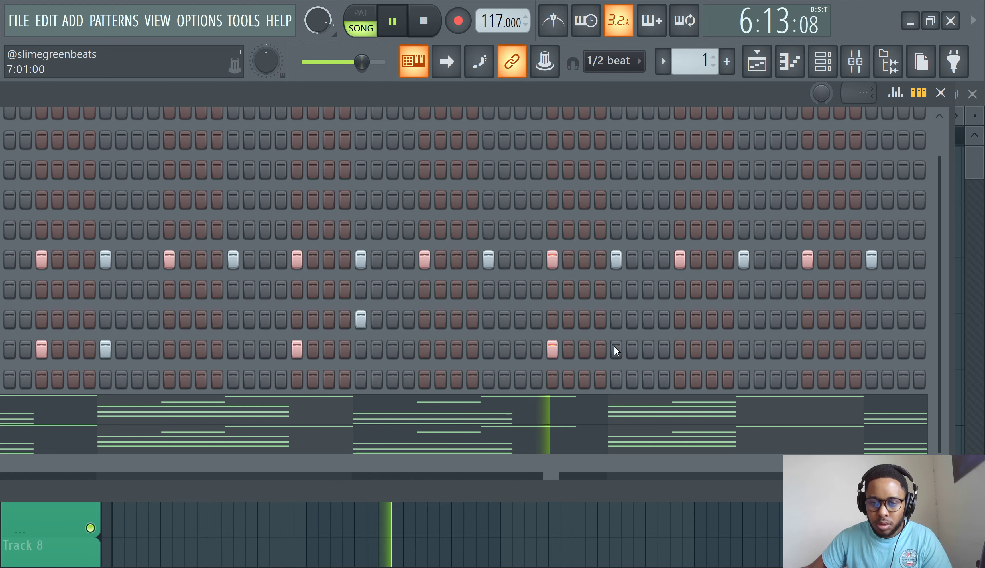
{"action": "left_click", "coordinate": [615, 347]}
{"action": "left_click", "coordinate": [807, 346]}
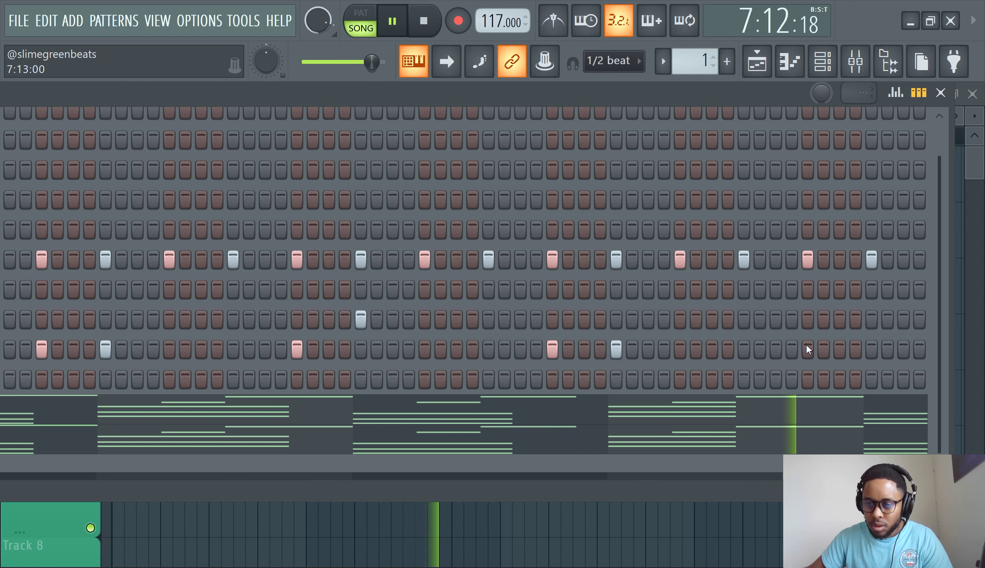
Widen the channel rack and add Kicks on bar 8 steps 1 and 13
{"action": "left_click", "coordinate": [869, 348]}
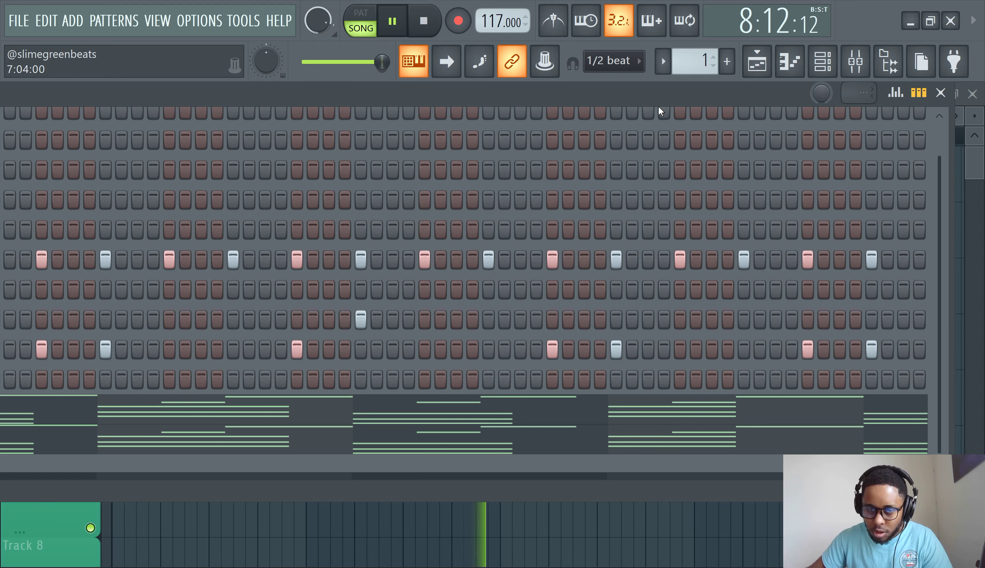
{"action": "left_click_drag", "start_coordinate": [638, 92], "coordinate": [453, 96]}
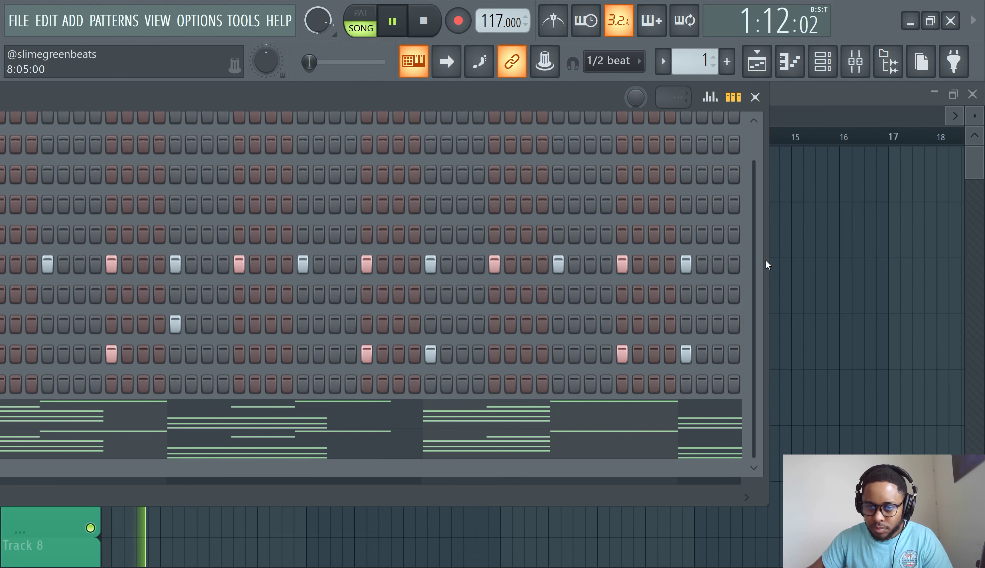
{"action": "left_click_drag", "start_coordinate": [765, 259], "coordinate": [958, 273]}
{"action": "left_click", "coordinate": [876, 352]}
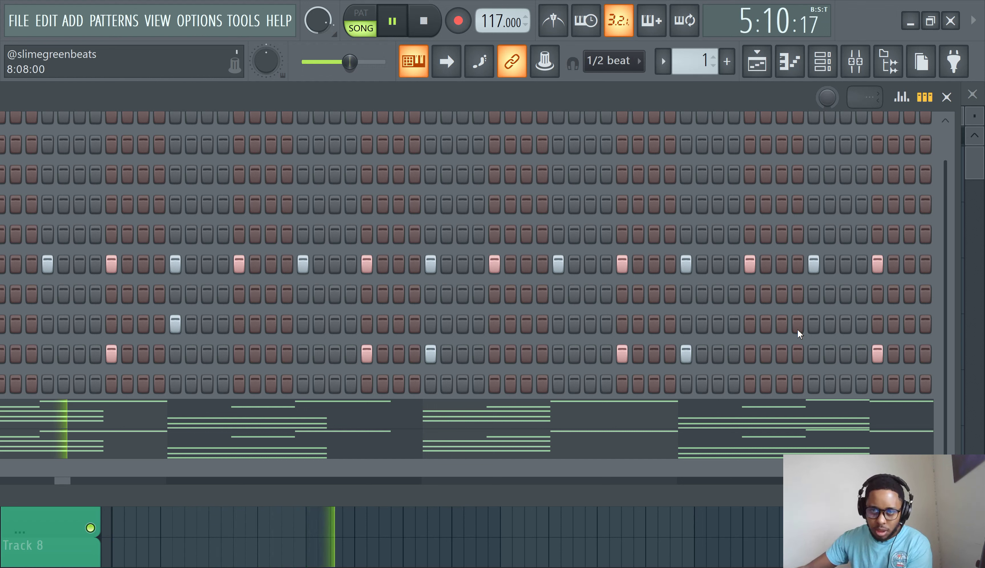
Clone the Amyleigh channel
{"action": "left_click_drag", "start_coordinate": [213, 91], "coordinate": [862, 147]}
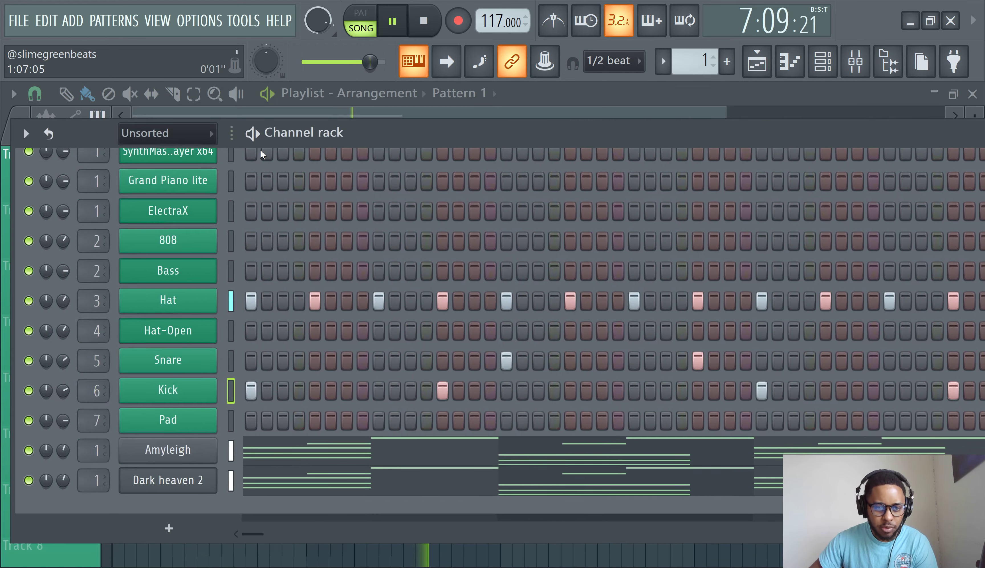
{"action": "right_click", "coordinate": [171, 464]}
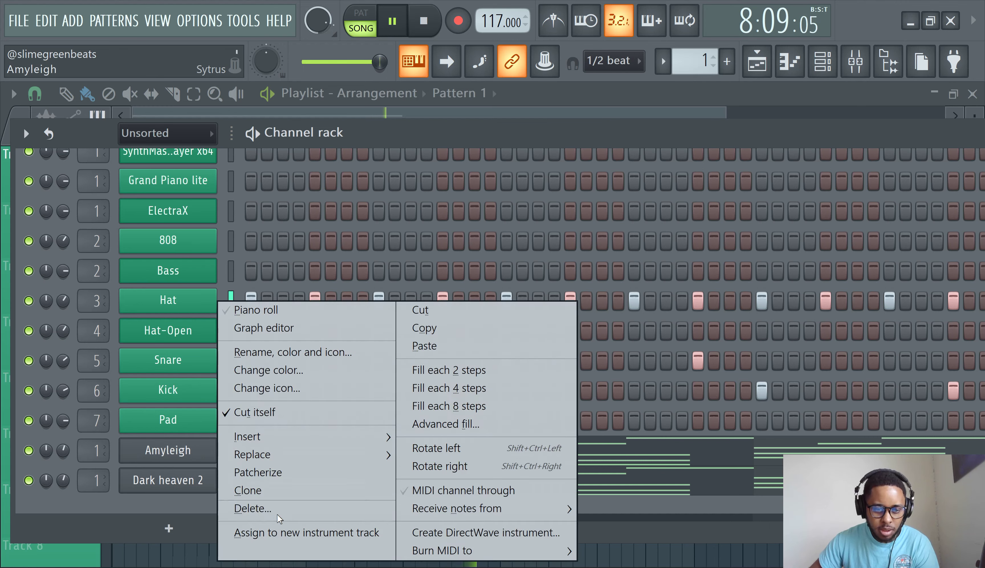
{"action": "left_click", "coordinate": [313, 491]}
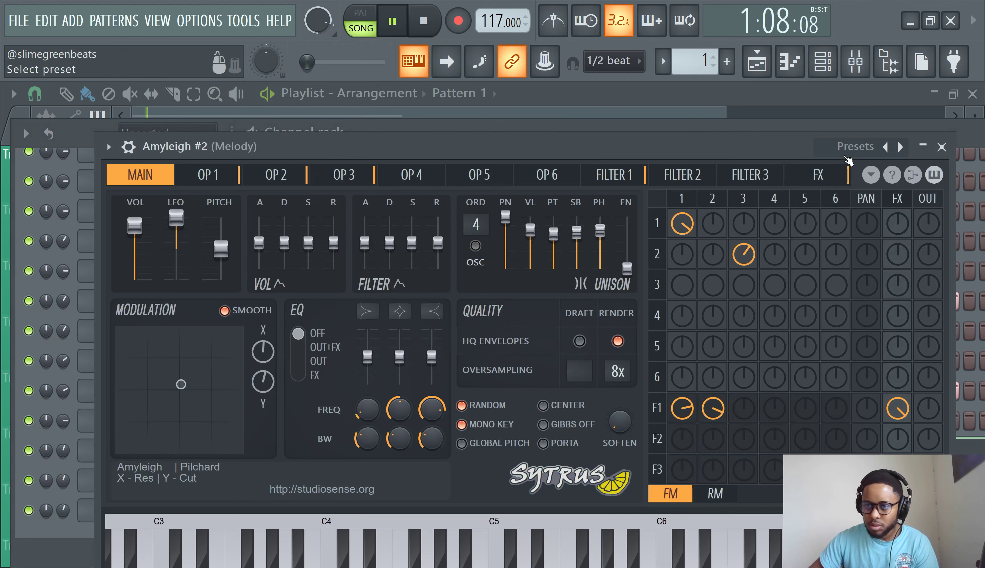
{"action": "left_click", "coordinate": [842, 152]}
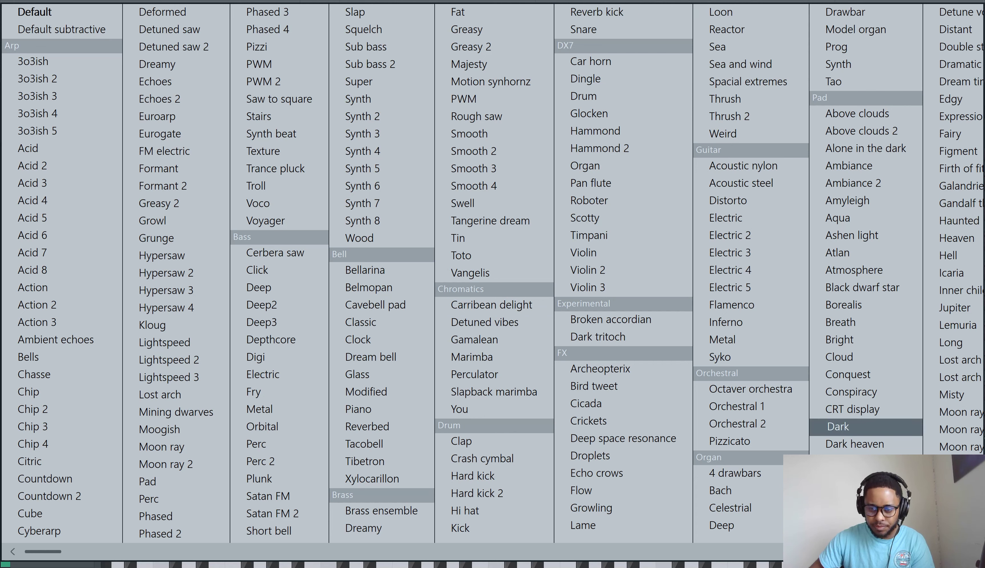
{"action": "left_click", "coordinate": [774, 564]}
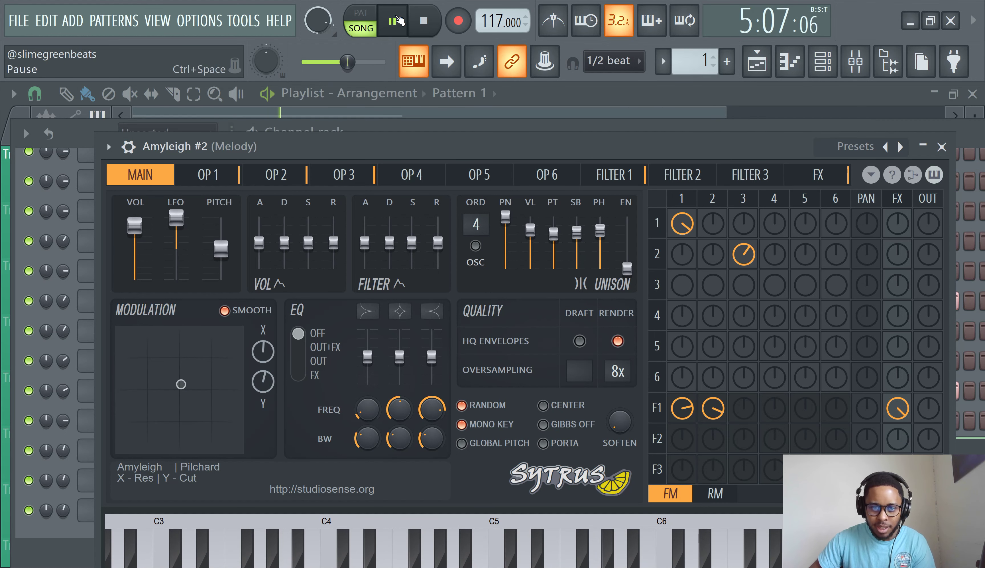
Restart the song, slightly widen the Melody mixer track's stereo separation and try toggling its Fruity Convolver
{"action": "left_click", "coordinate": [856, 62]}
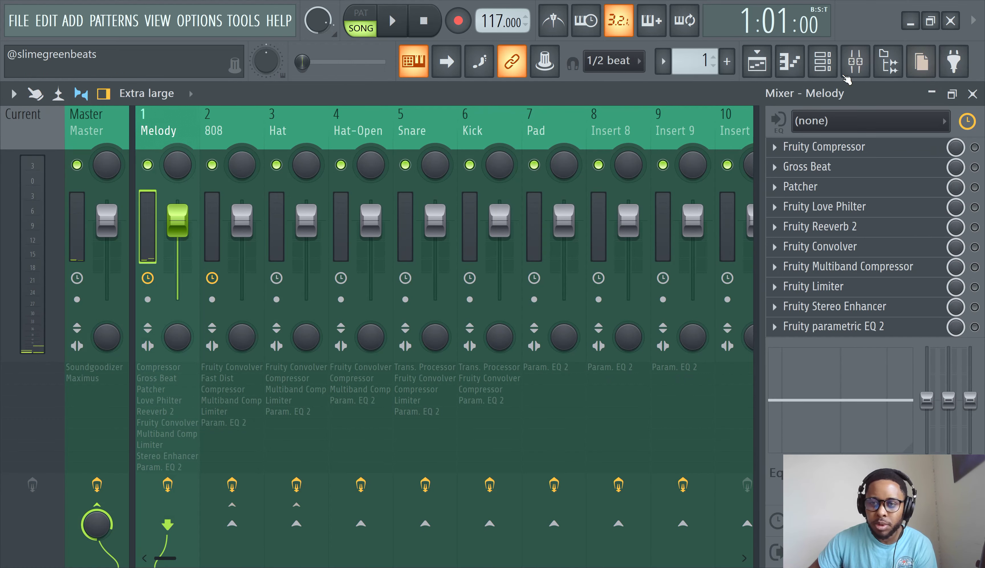
{"action": "left_click", "coordinate": [822, 62]}
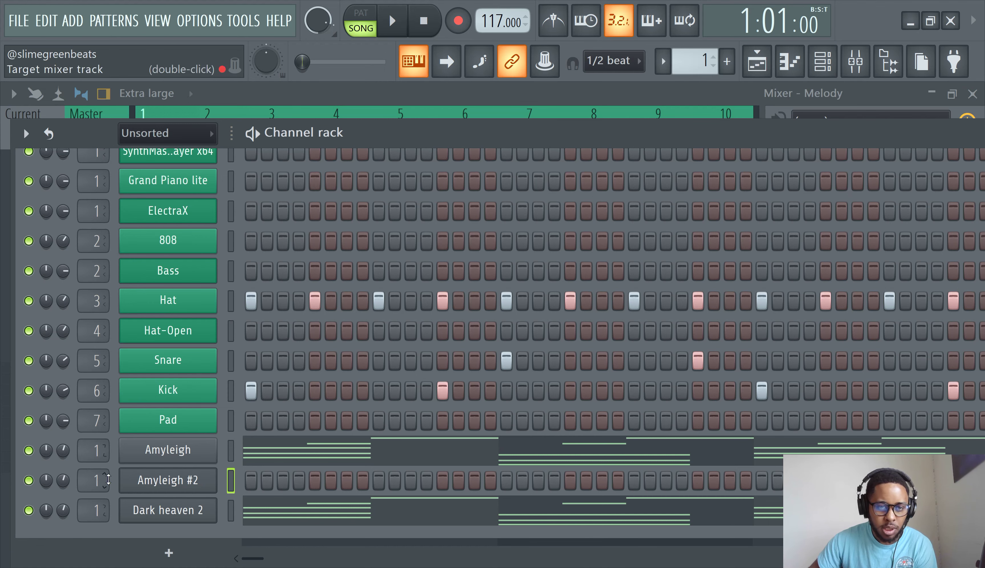
{"action": "left_click", "coordinate": [392, 20]}
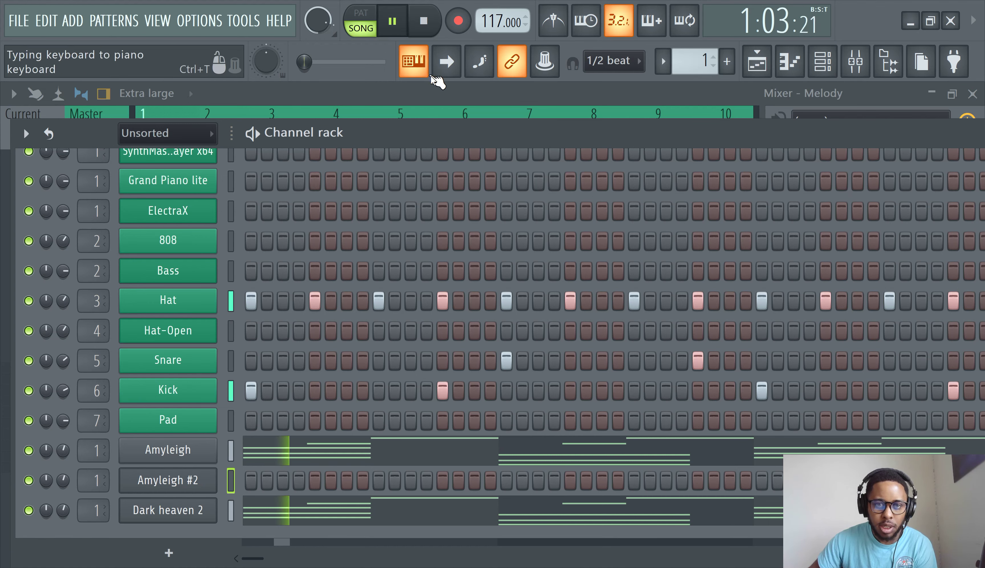
{"action": "left_click", "coordinate": [434, 104]}
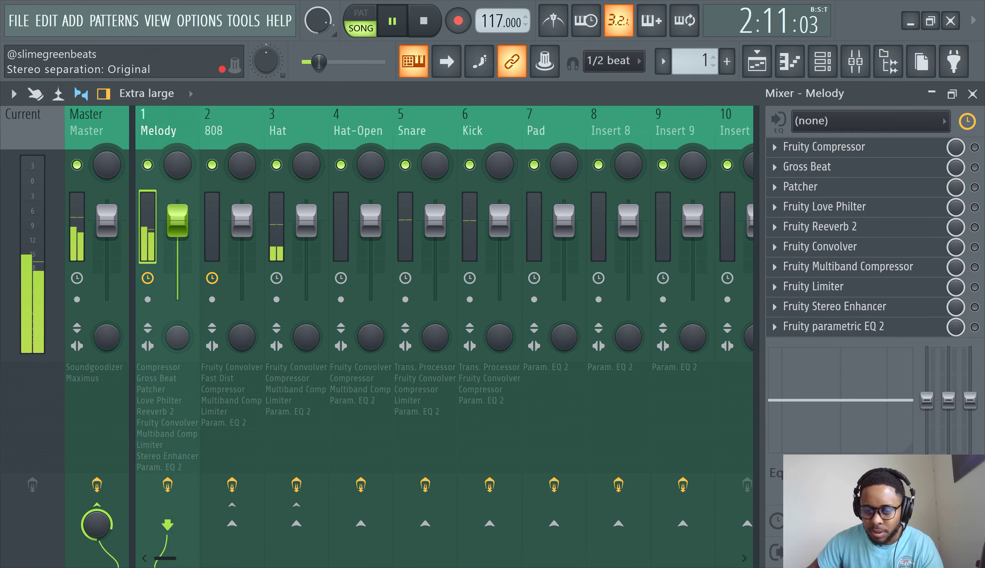
{"action": "left_click_drag", "start_coordinate": [177, 337], "coordinate": [178, 344]}
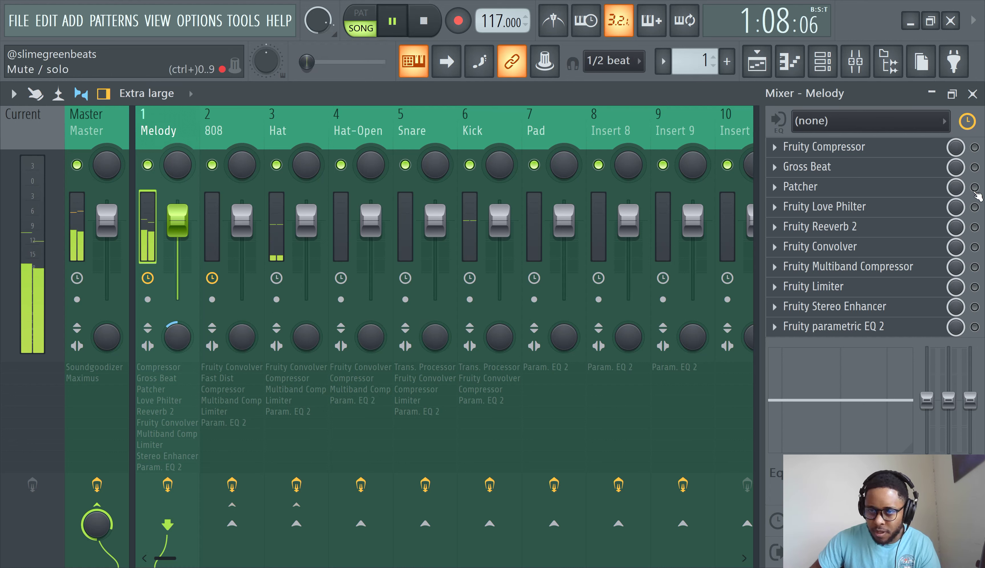
{"action": "left_click", "coordinate": [974, 247]}
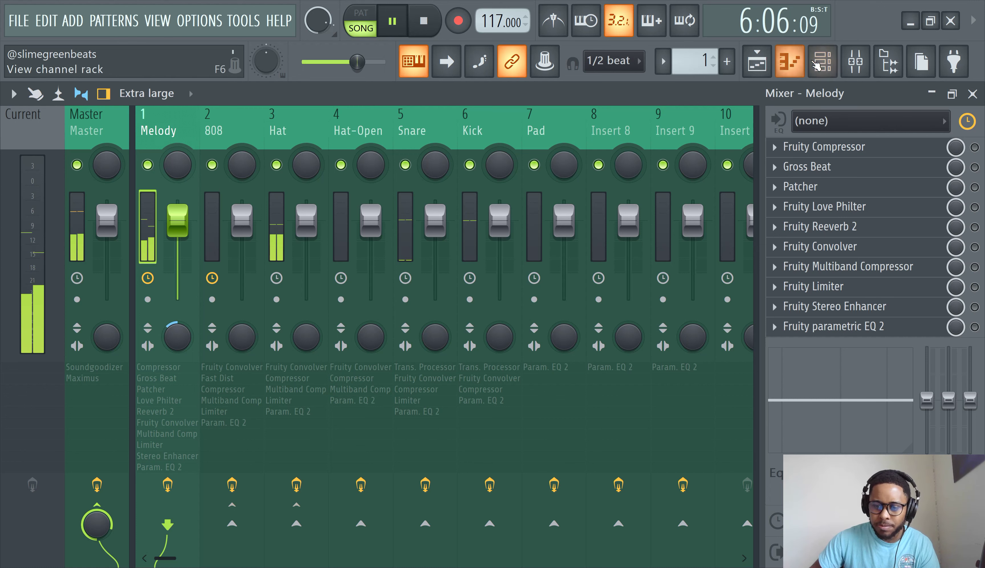
Route the cloned Amyleigh #2 channel to mixer track 2 (808) and load the Sytrus bass preset Deep
{"action": "left_click", "coordinate": [823, 62]}
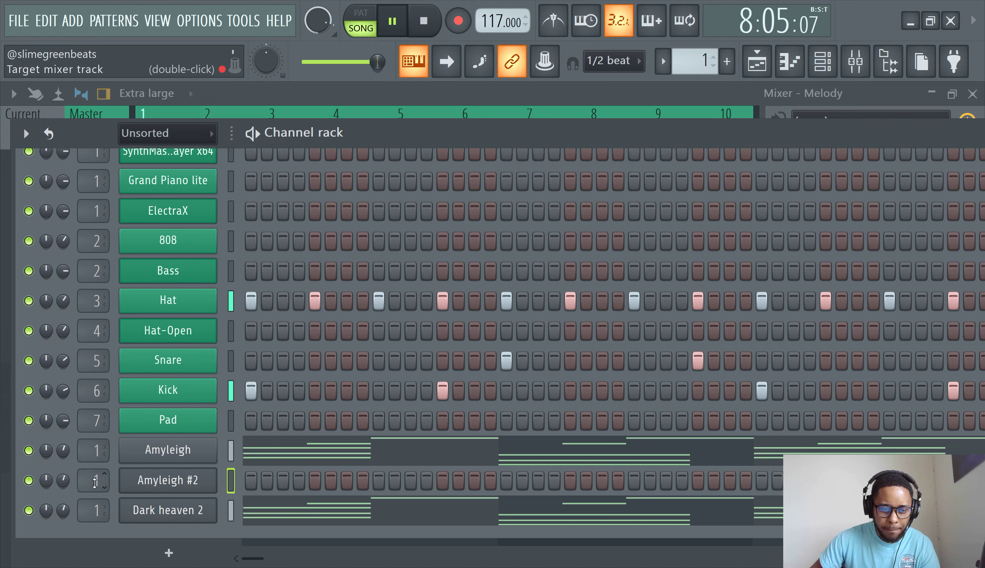
{"action": "left_click", "coordinate": [165, 480]}
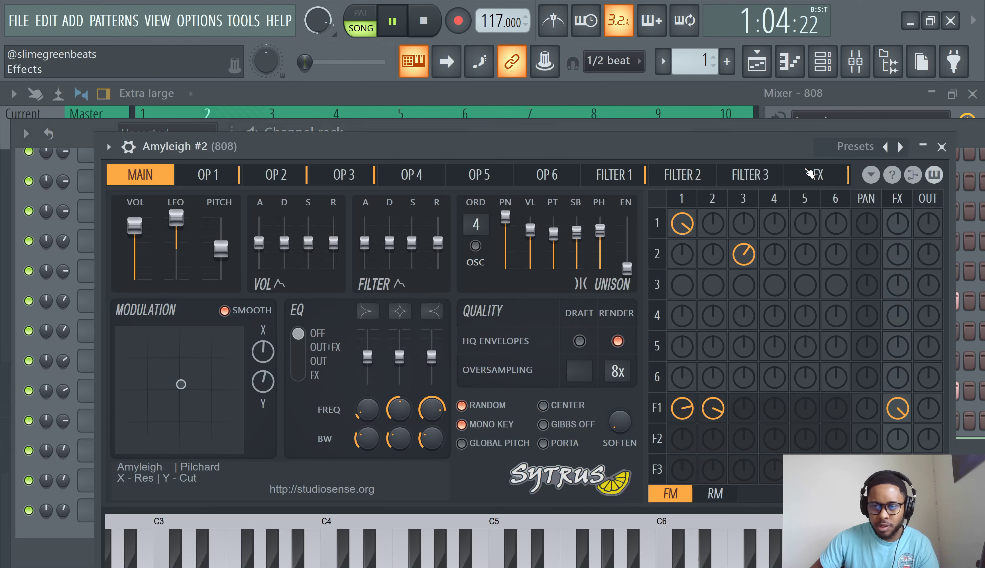
{"action": "left_click", "coordinate": [856, 146]}
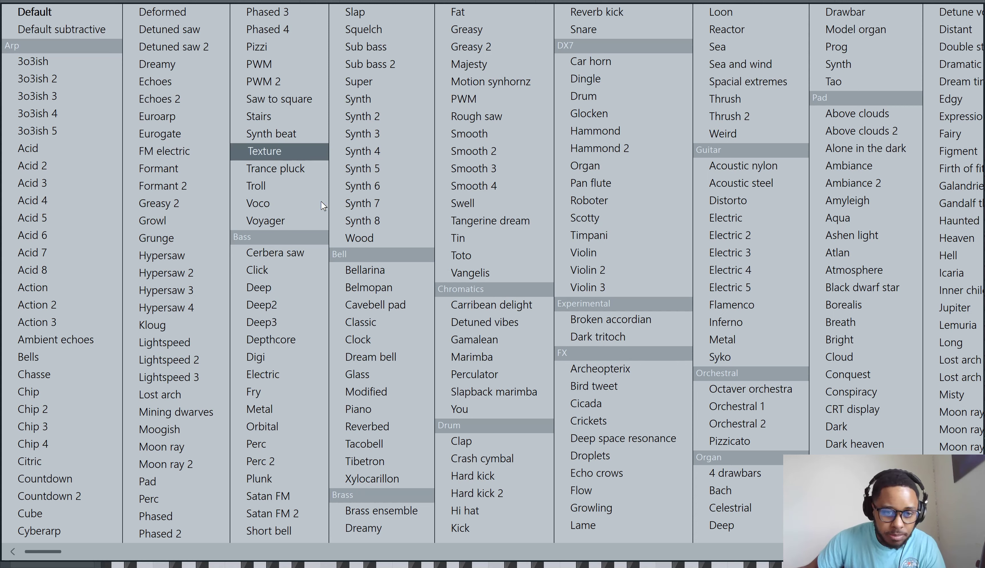
{"action": "left_click", "coordinate": [252, 287]}
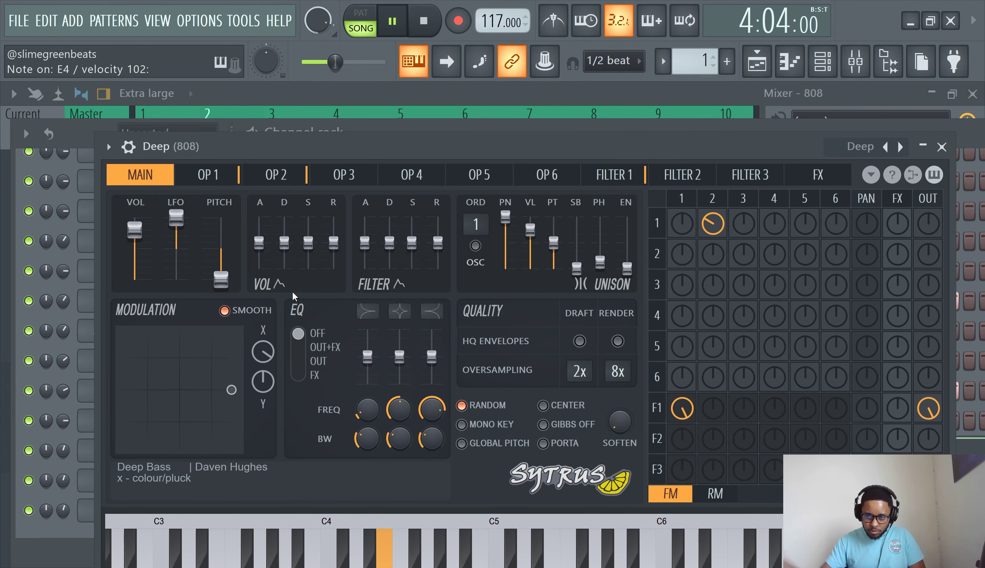
Sound keys around D4 with the Deep bass and review the Amyleigh, Dark heaven 2 and Bass channels in the piano roll
{"action": "left_click", "coordinate": [789, 61]}
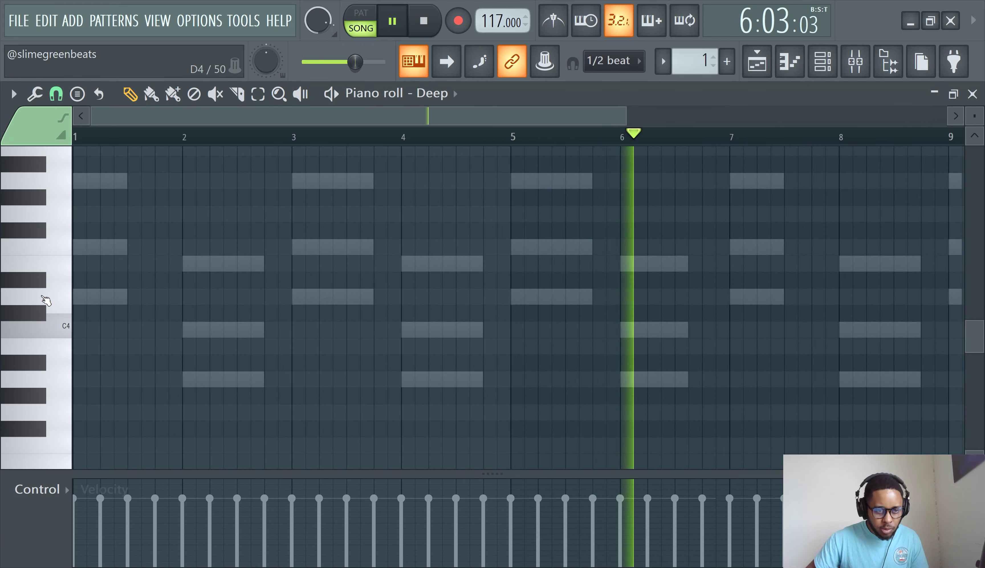
{"action": "left_click", "coordinate": [46, 311]}
{"action": "left_click", "coordinate": [44, 312]}
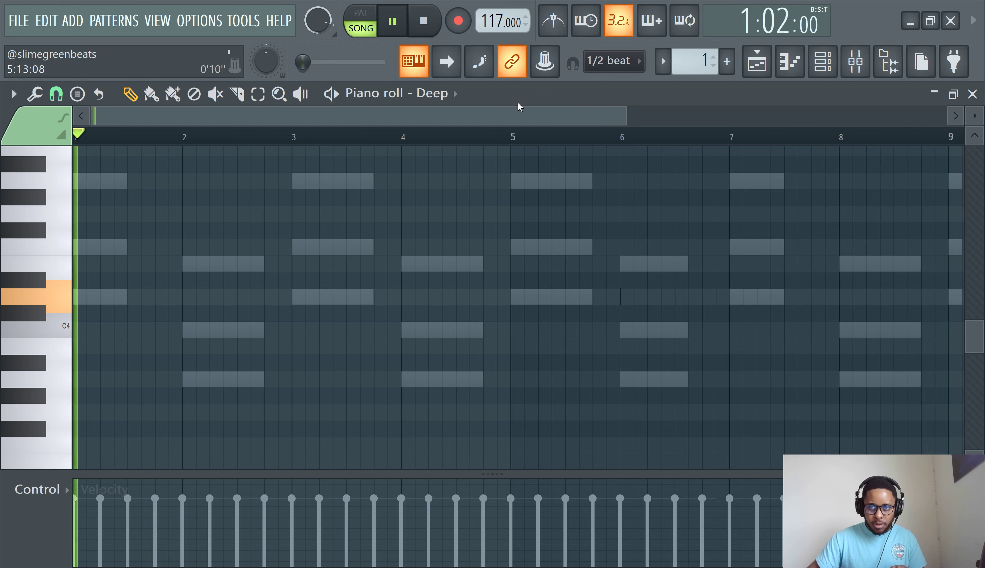
{"action": "left_click", "coordinate": [434, 93]}
{"action": "left_click", "coordinate": [463, 308]}
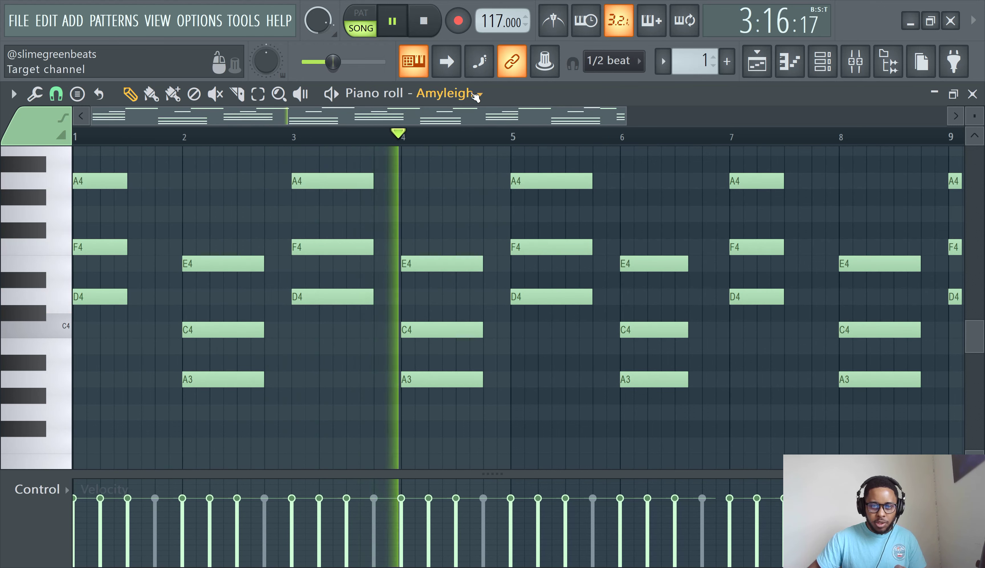
{"action": "left_click", "coordinate": [475, 95]}
{"action": "left_click", "coordinate": [484, 345]}
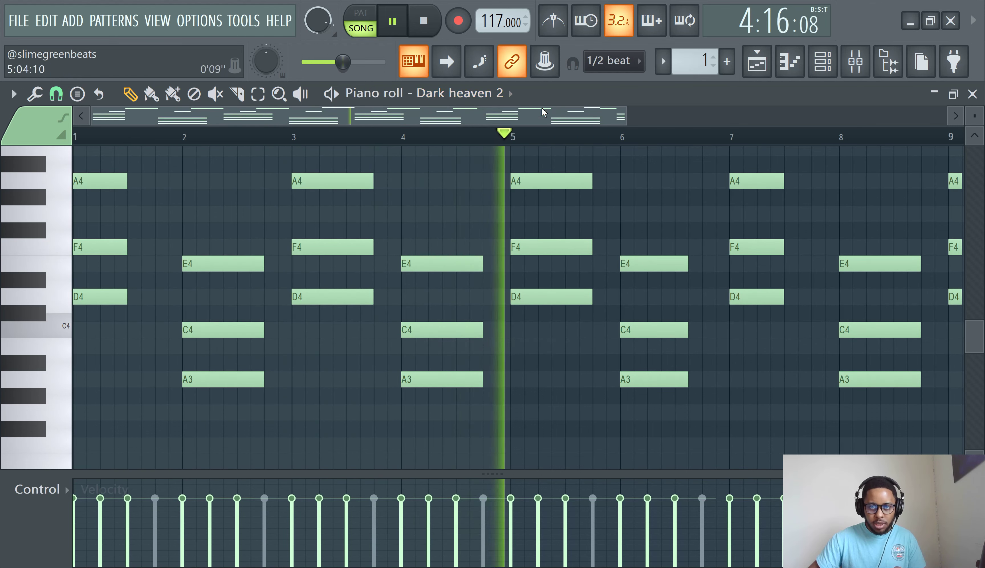
{"action": "left_click", "coordinate": [464, 93]}
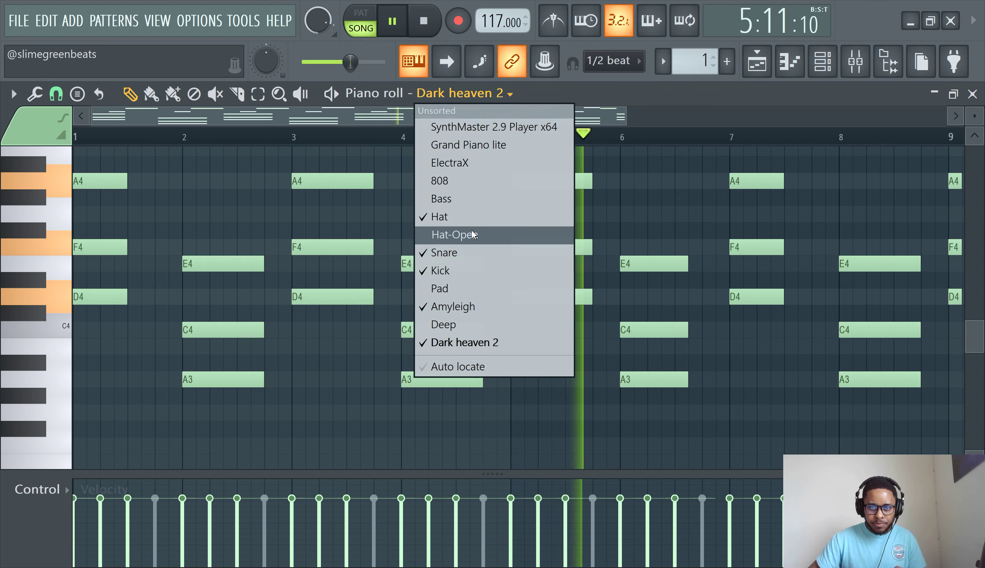
{"action": "left_click", "coordinate": [460, 198]}
Open the Deep channel and record a live bass part with it from the start of the song
{"action": "key", "text": "F6"}
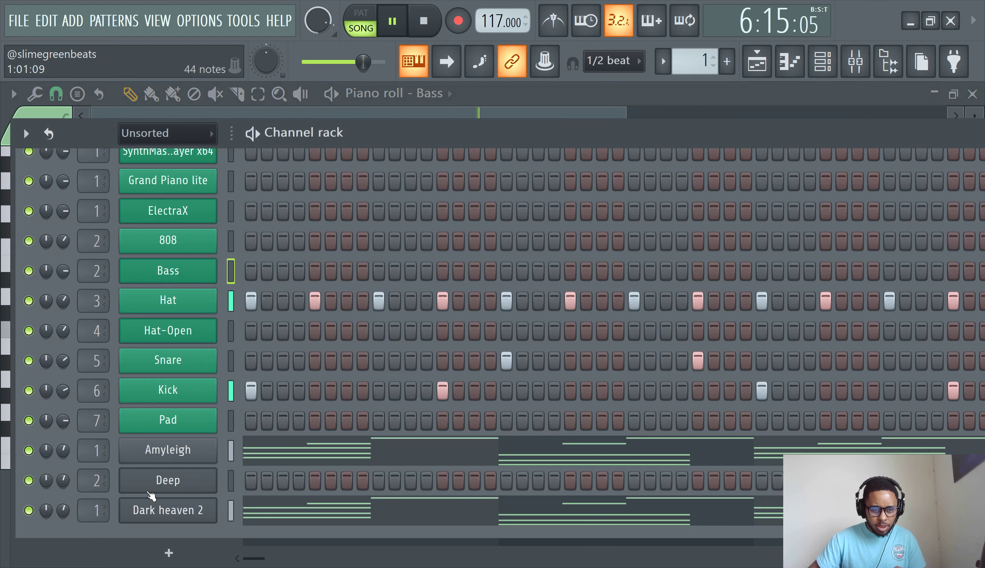
{"action": "left_click", "coordinate": [157, 484]}
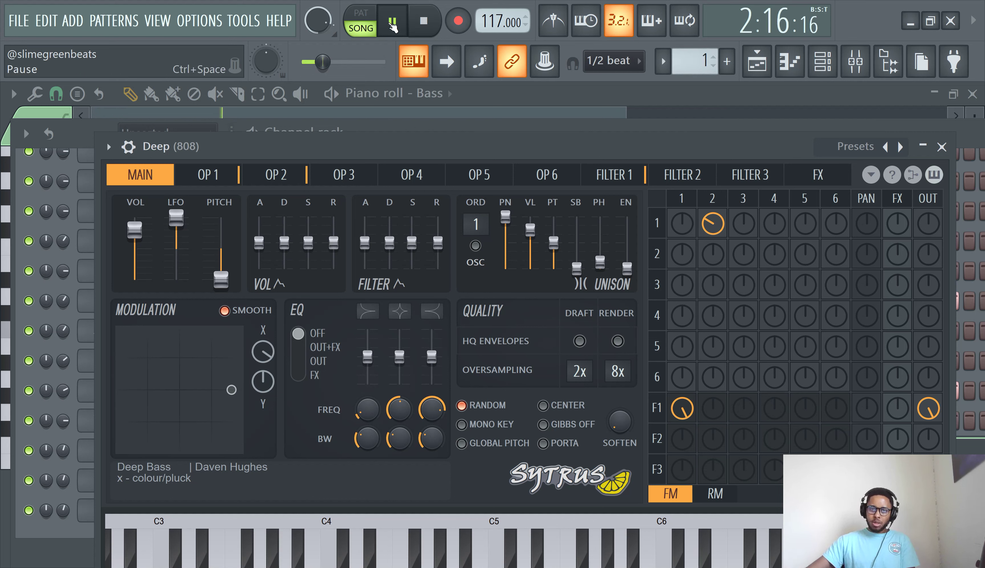
{"action": "left_click", "coordinate": [424, 21]}
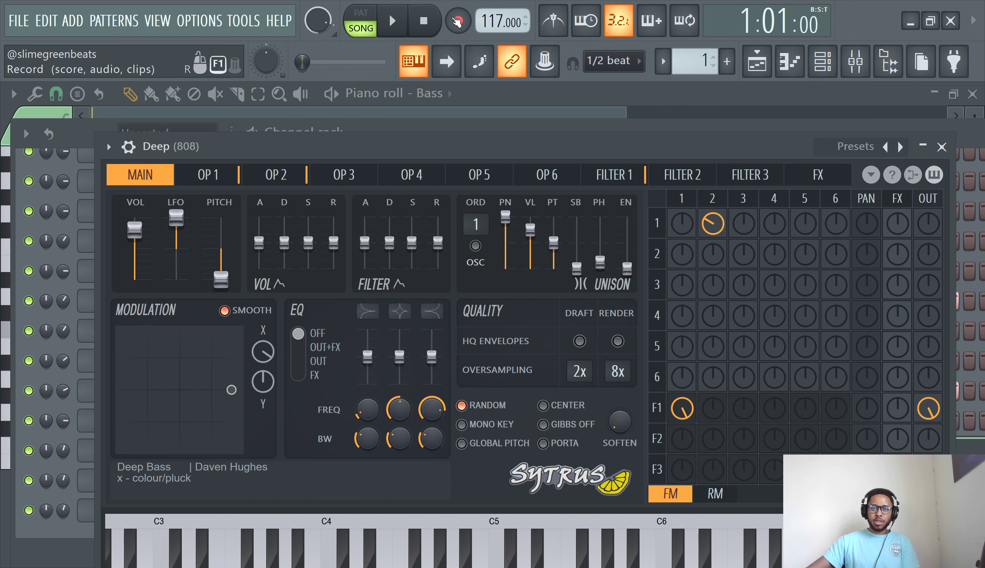
{"action": "left_click", "coordinate": [457, 22]}
{"action": "left_click", "coordinate": [392, 24]}
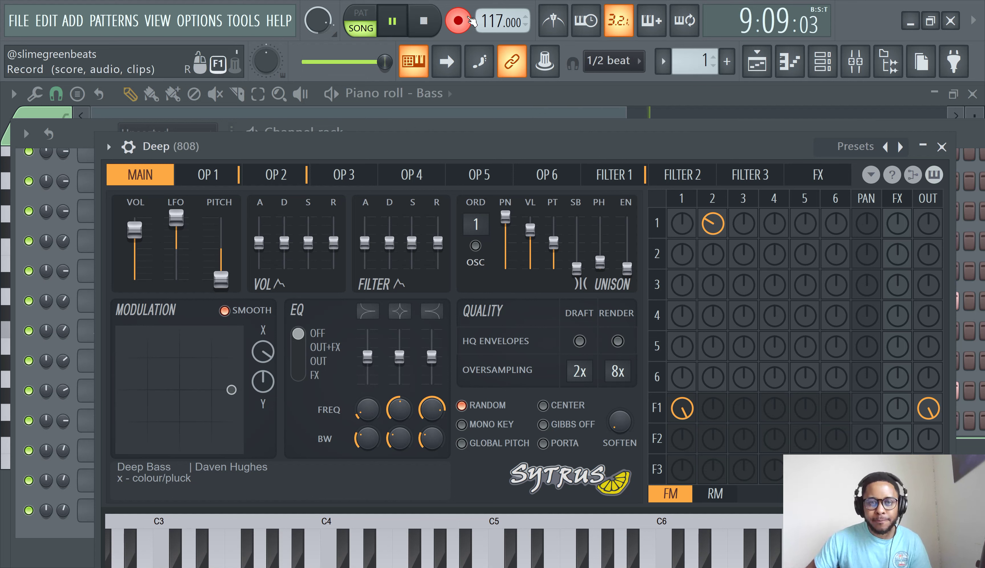
Slightly narrow the stereo separation of the 808 mixer track
{"action": "left_click", "coordinate": [835, 59]}
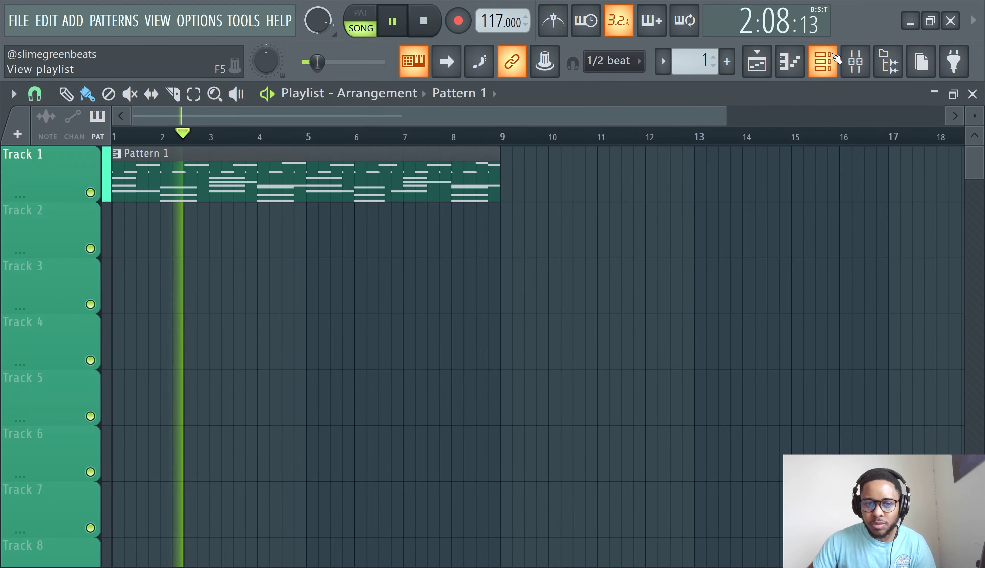
{"action": "left_click", "coordinate": [855, 61]}
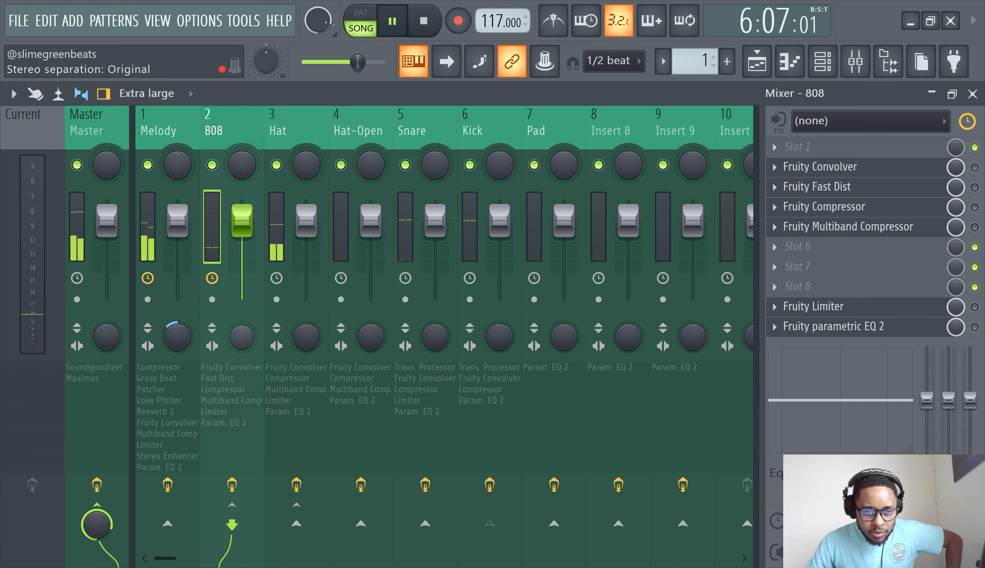
{"action": "left_click_drag", "start_coordinate": [242, 336], "coordinate": [242, 336]}
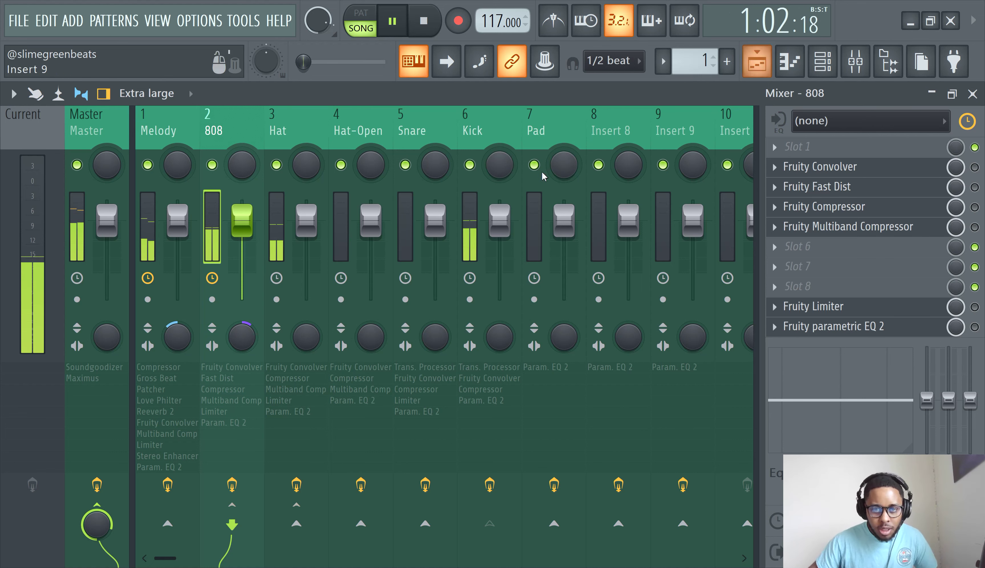
Enable the Fruity Compressor on the Kick and Snare mixer tracks
{"action": "left_click", "coordinate": [468, 207]}
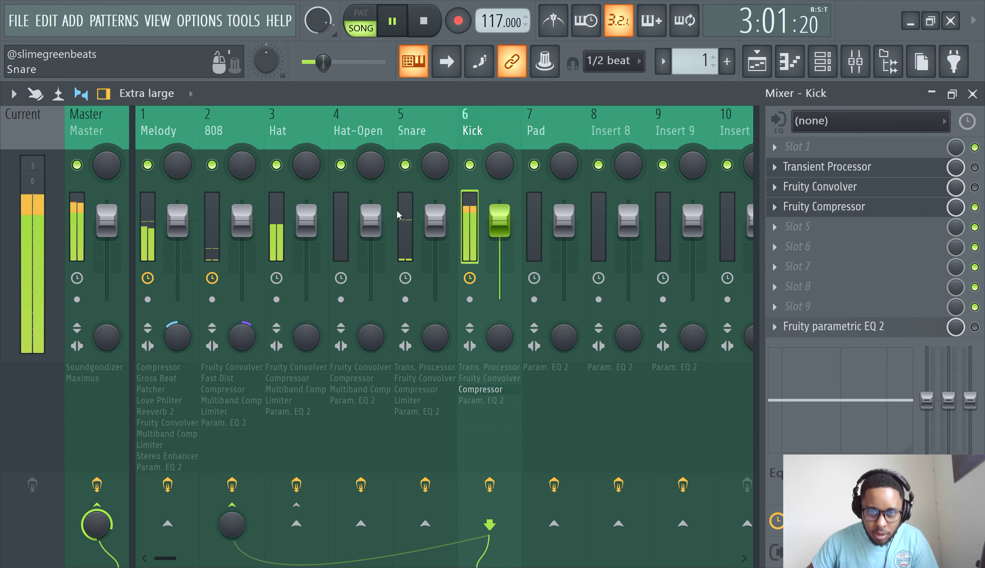
{"action": "left_click", "coordinate": [405, 223]}
{"action": "left_click", "coordinate": [975, 207]}
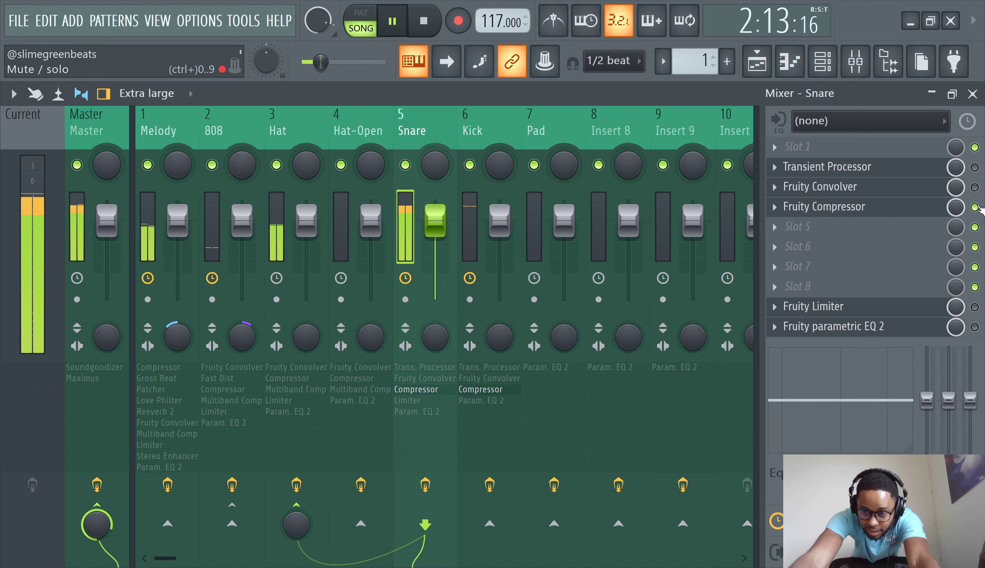
Listen to the beat at a higher system volume and pause the song
{"action": "key", "text": "XF86AudioRaiseVolume"}
{"action": "key", "text": "XF86AudioRaiseVolume"}
{"action": "key", "text": "XF86AudioRaiseVolume"}
{"action": "key", "text": "XF86AudioRaiseVolume"}
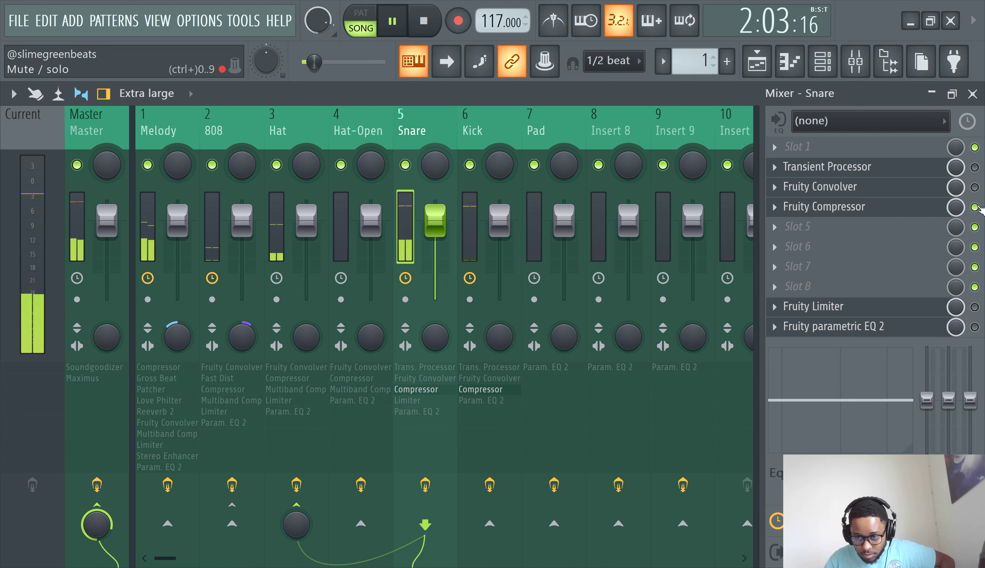
{"action": "left_click", "coordinate": [394, 23]}
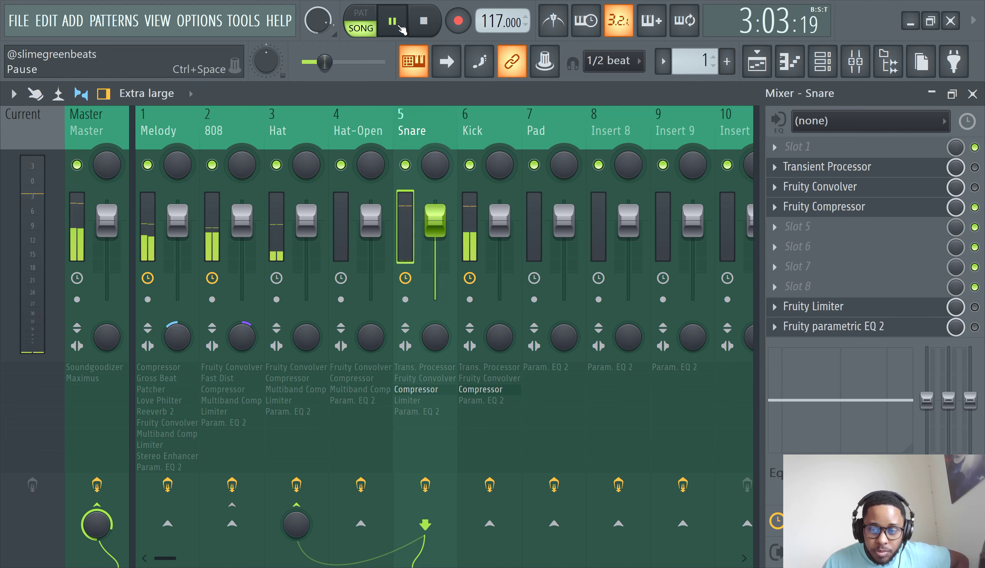